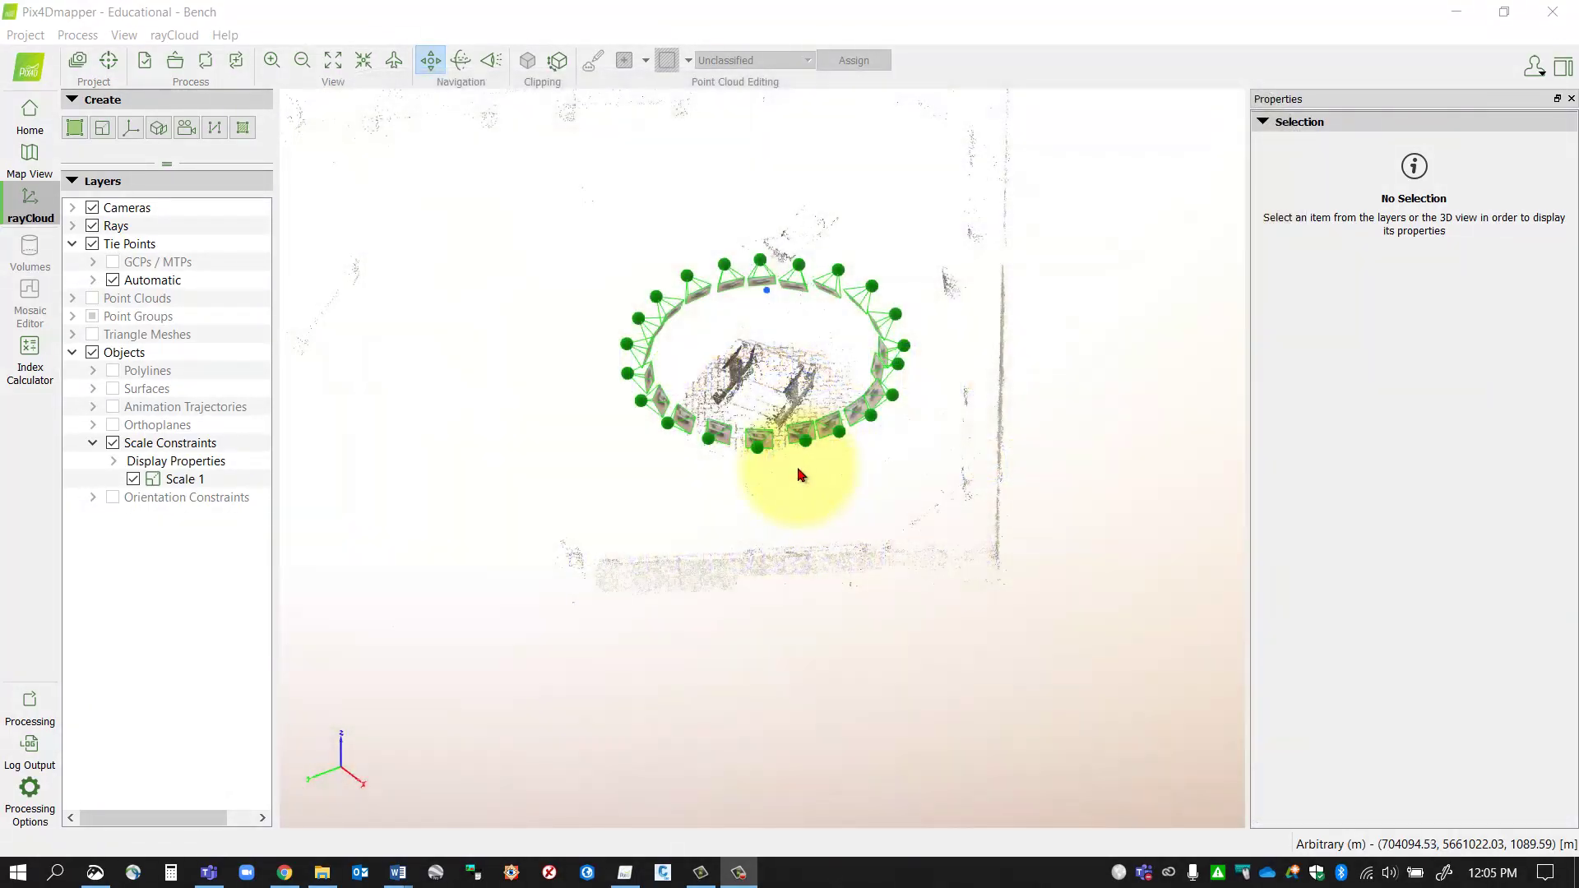
- Tilt to a top-down view of the camera ring and zoom out until the building outline shows
drag(800, 475, 797, 600)
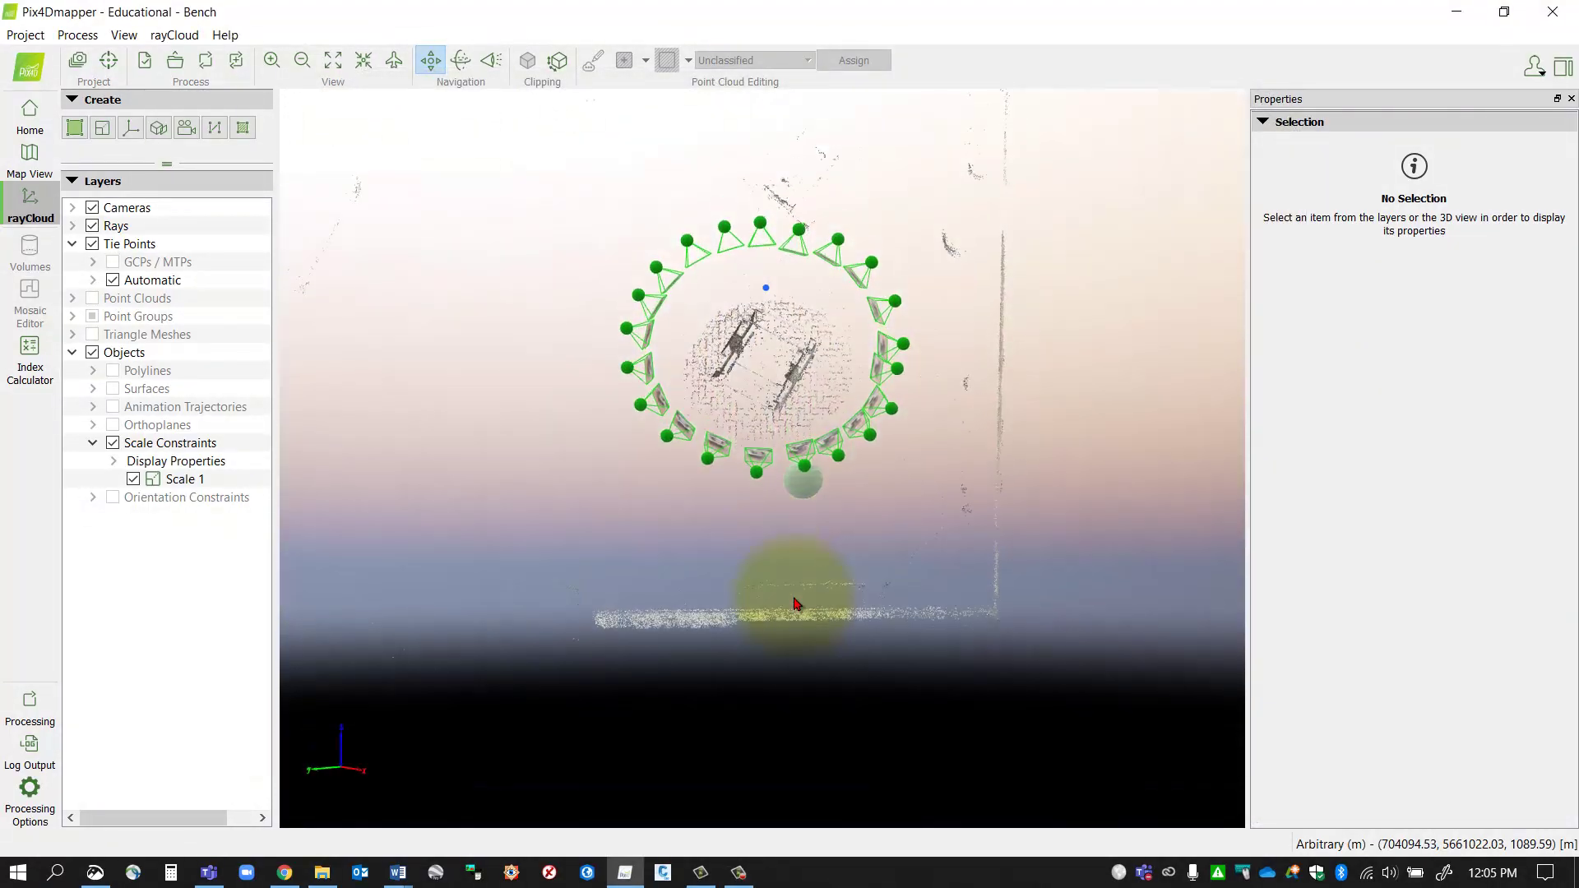
mouse_move(797, 525)
mouse_down()
mouse_move(800, 504)
mouse_move(800, 528)
mouse_up()
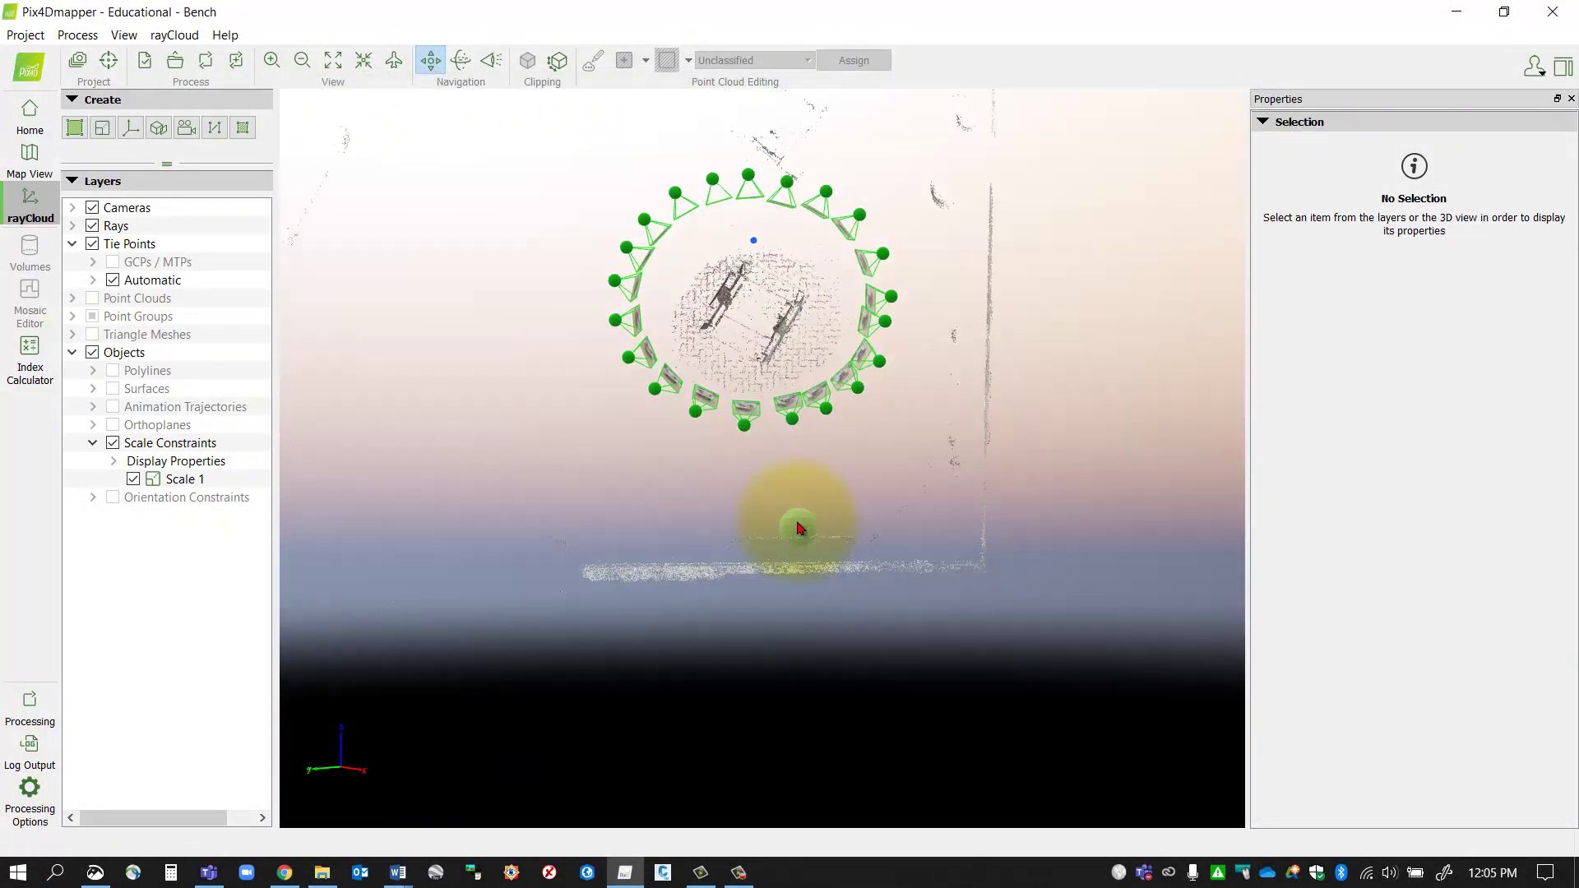
scroll(797, 331, down, 1)
scroll(794, 327, down, 2)
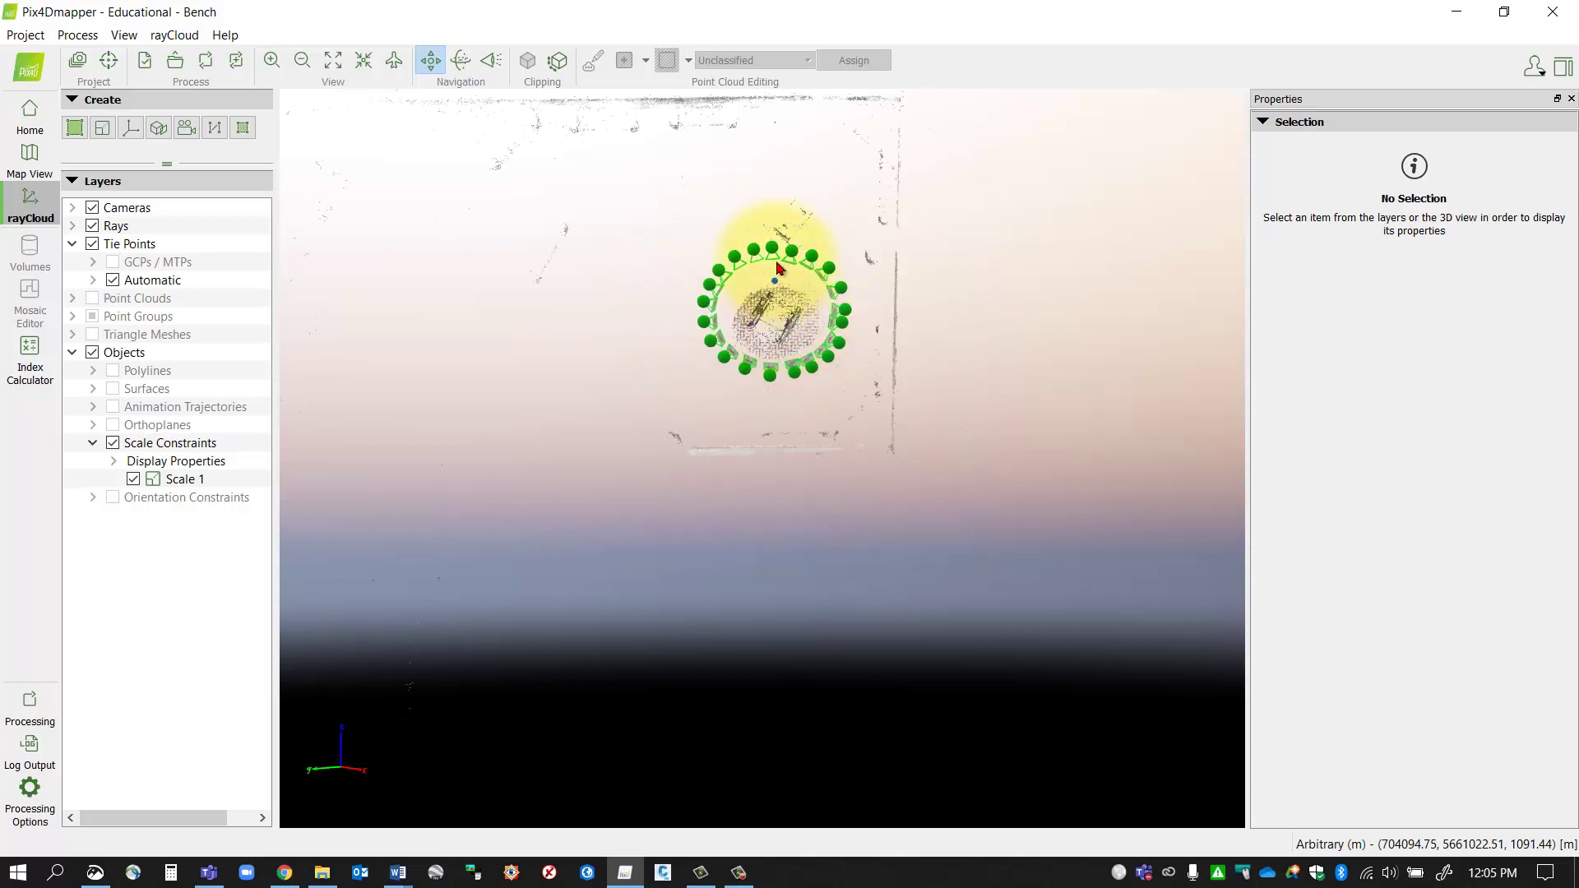
scroll(750, 263, down, 1)
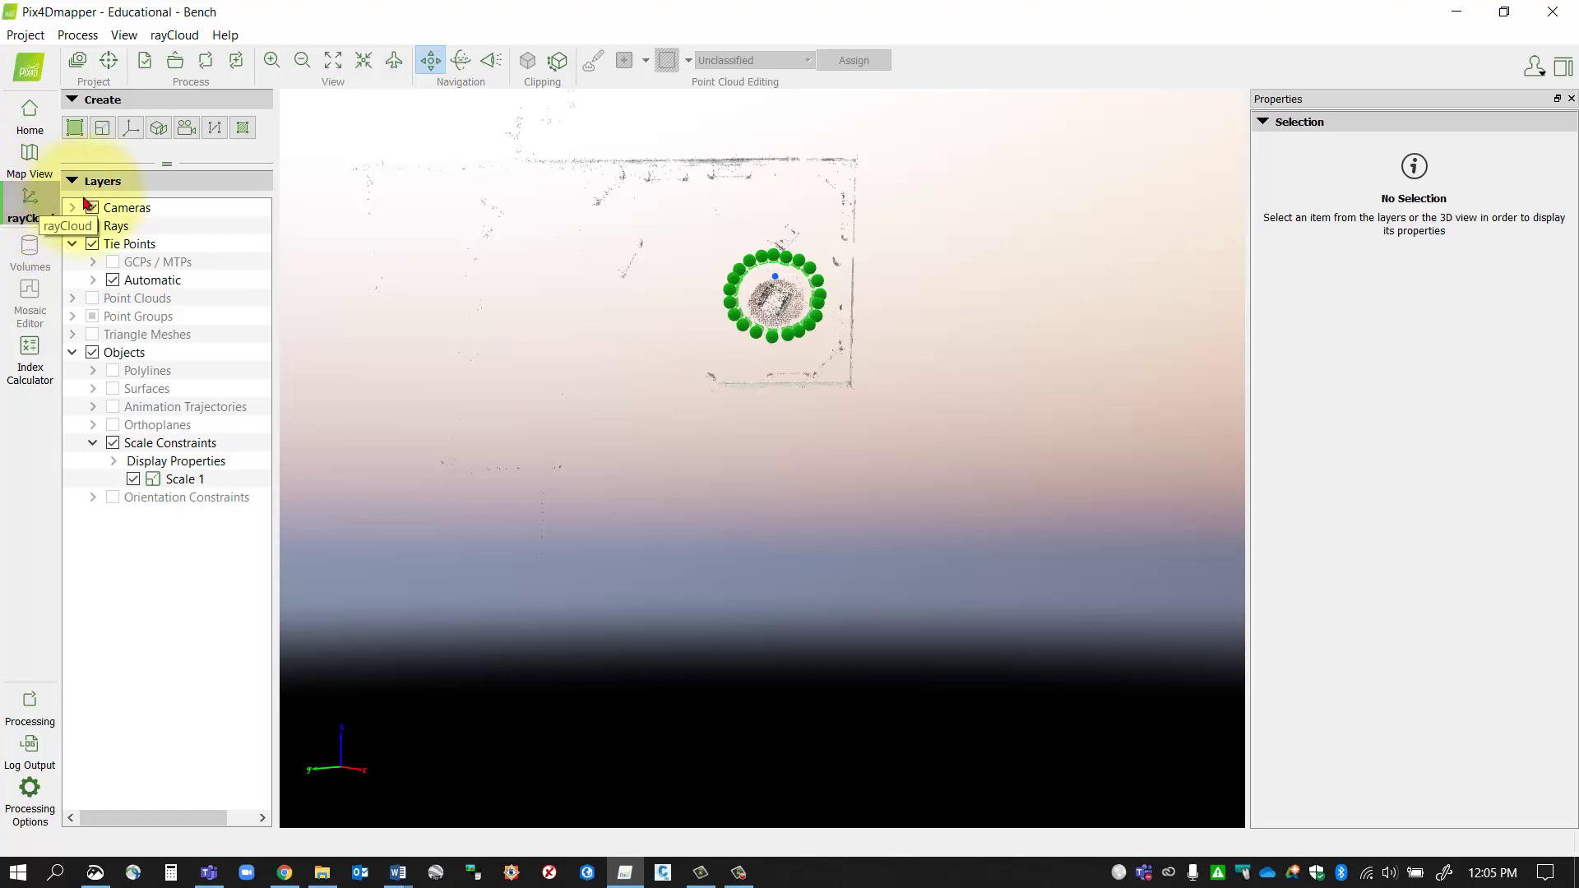
- Turn off Display Sky in the rayCloud menu, then zoom back in on the camera ring
click(174, 36)
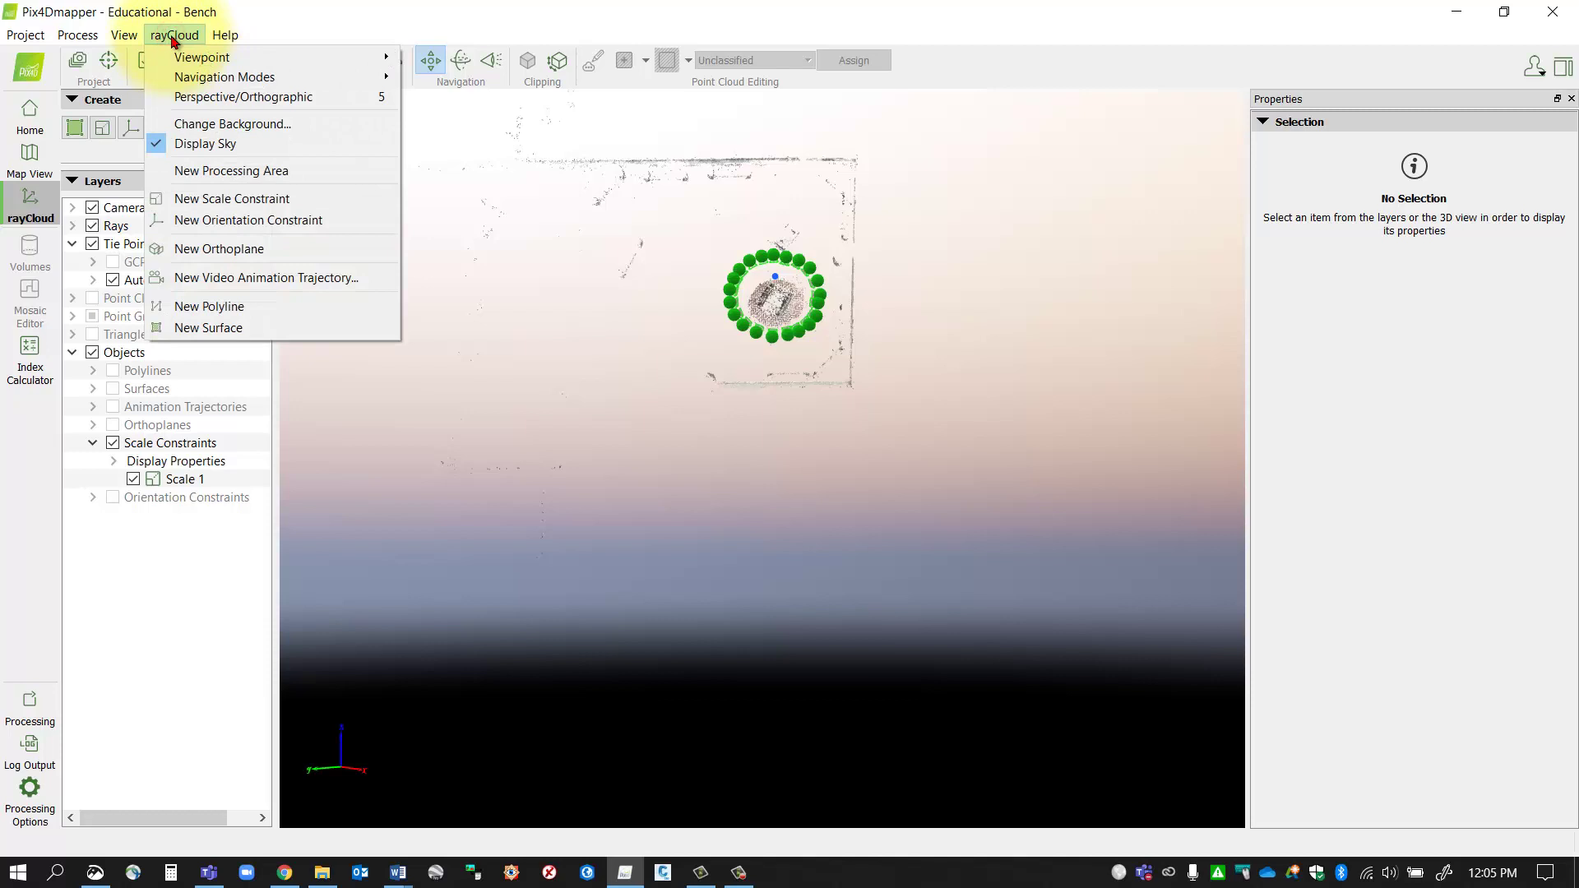
click(205, 144)
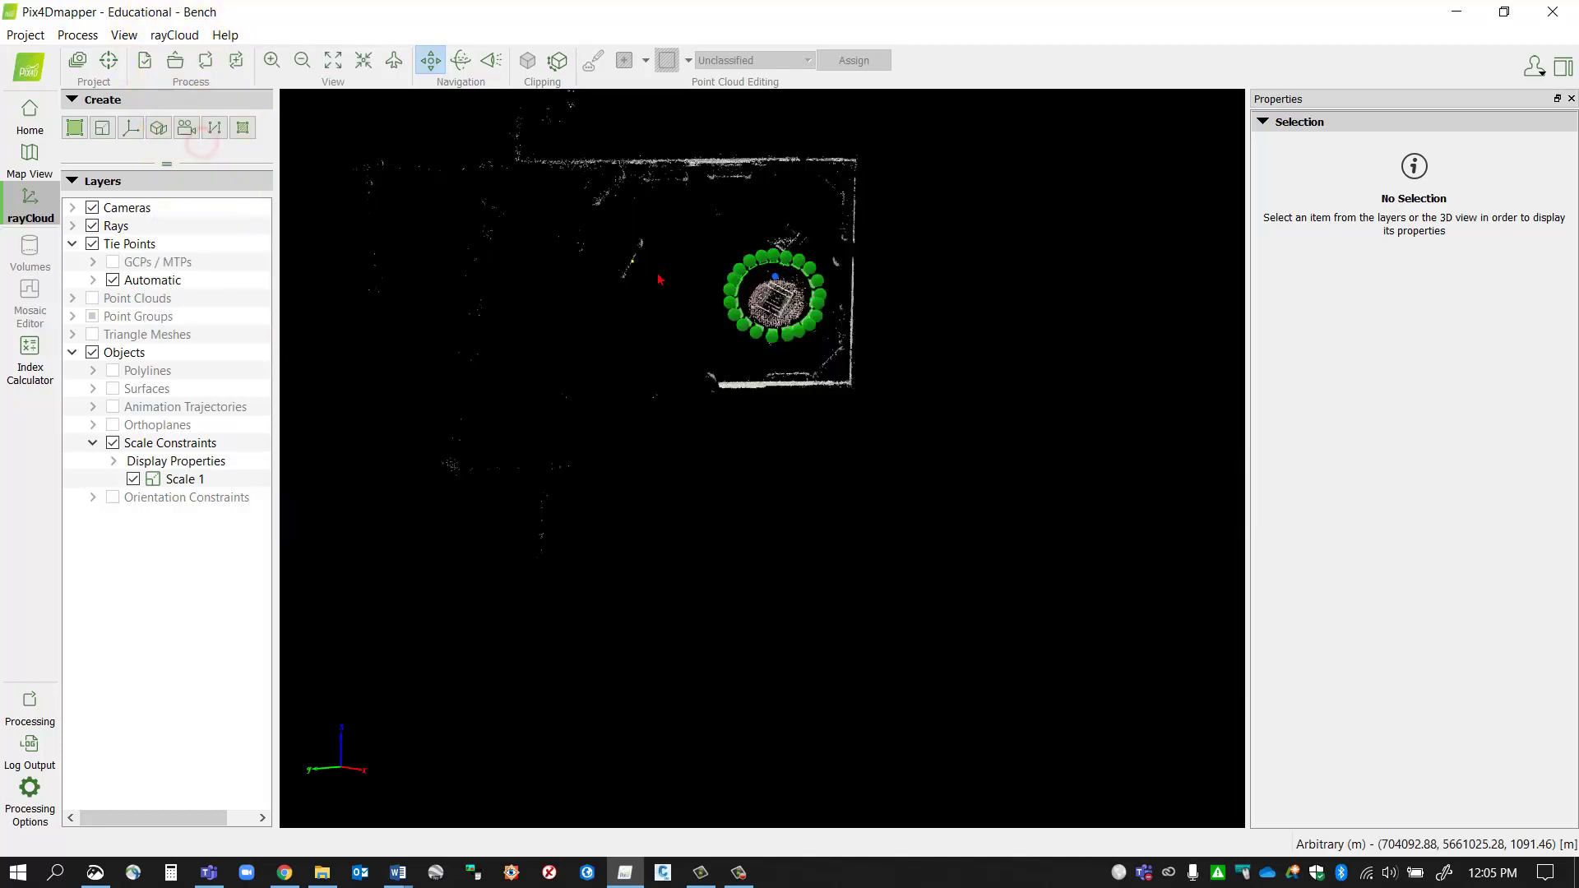
scroll(719, 290, down, 3)
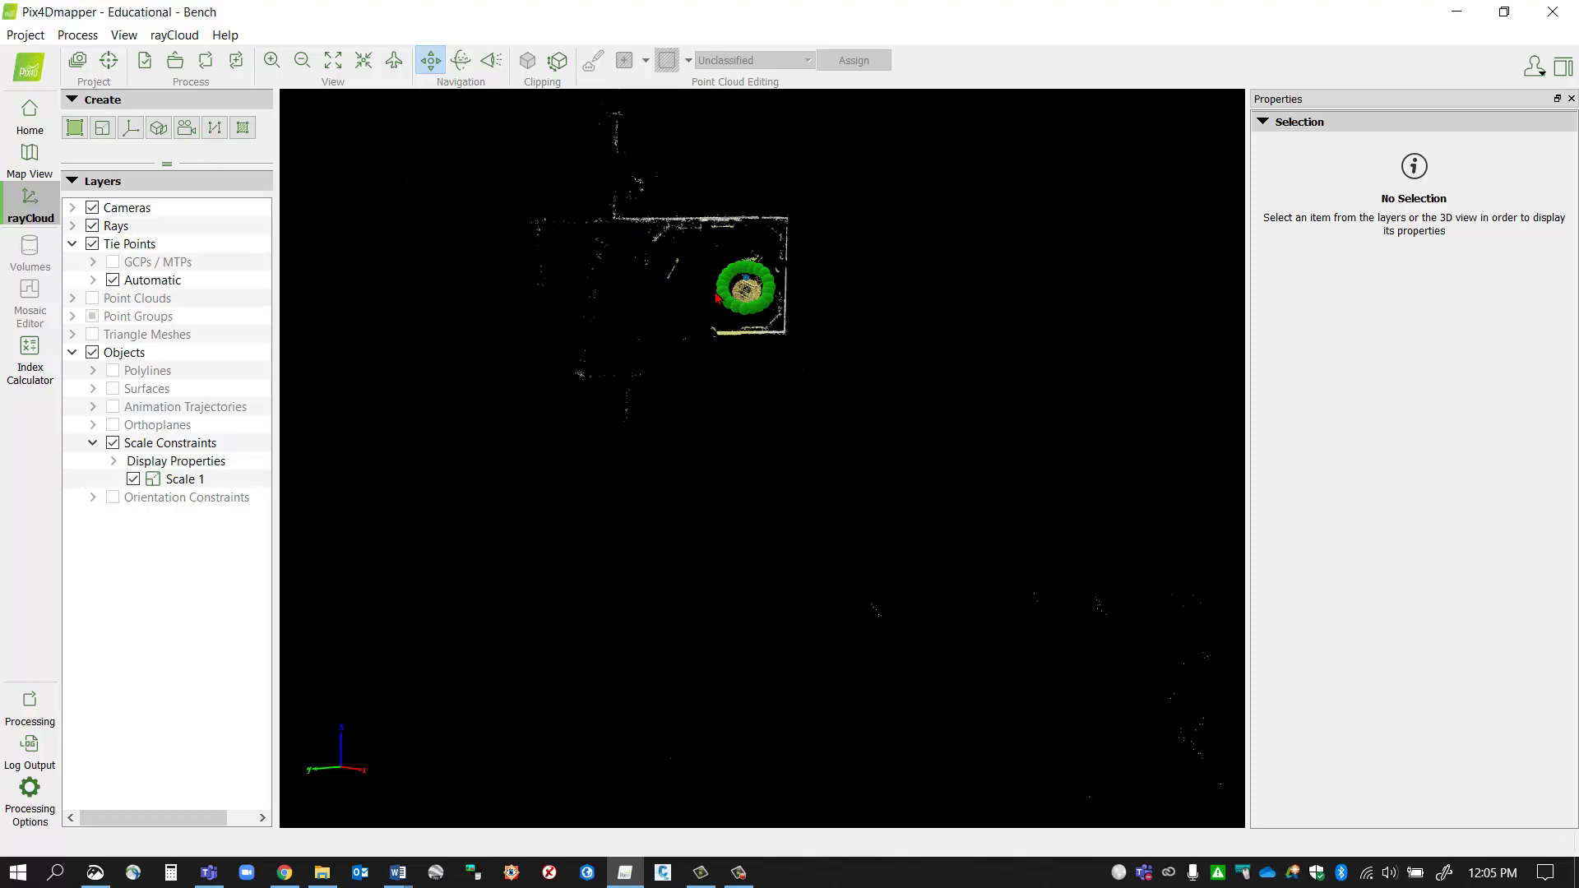
scroll(718, 298, up, 5)
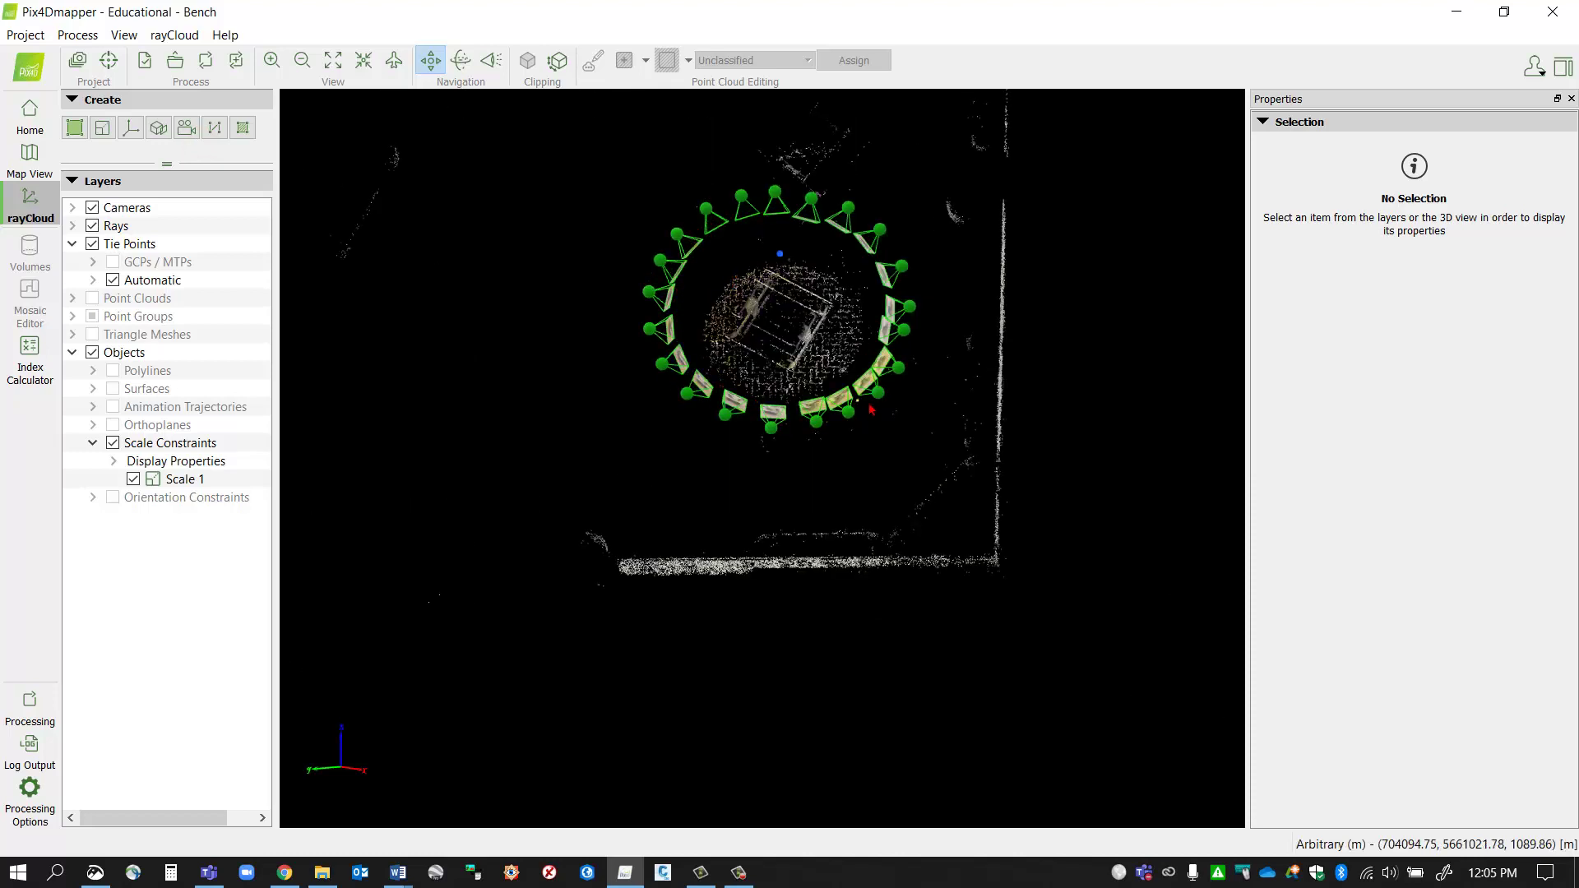
- Select camera IMG_7732, then tie points ATP 47715 and ATP 28929 to show its rays and patches
click(848, 209)
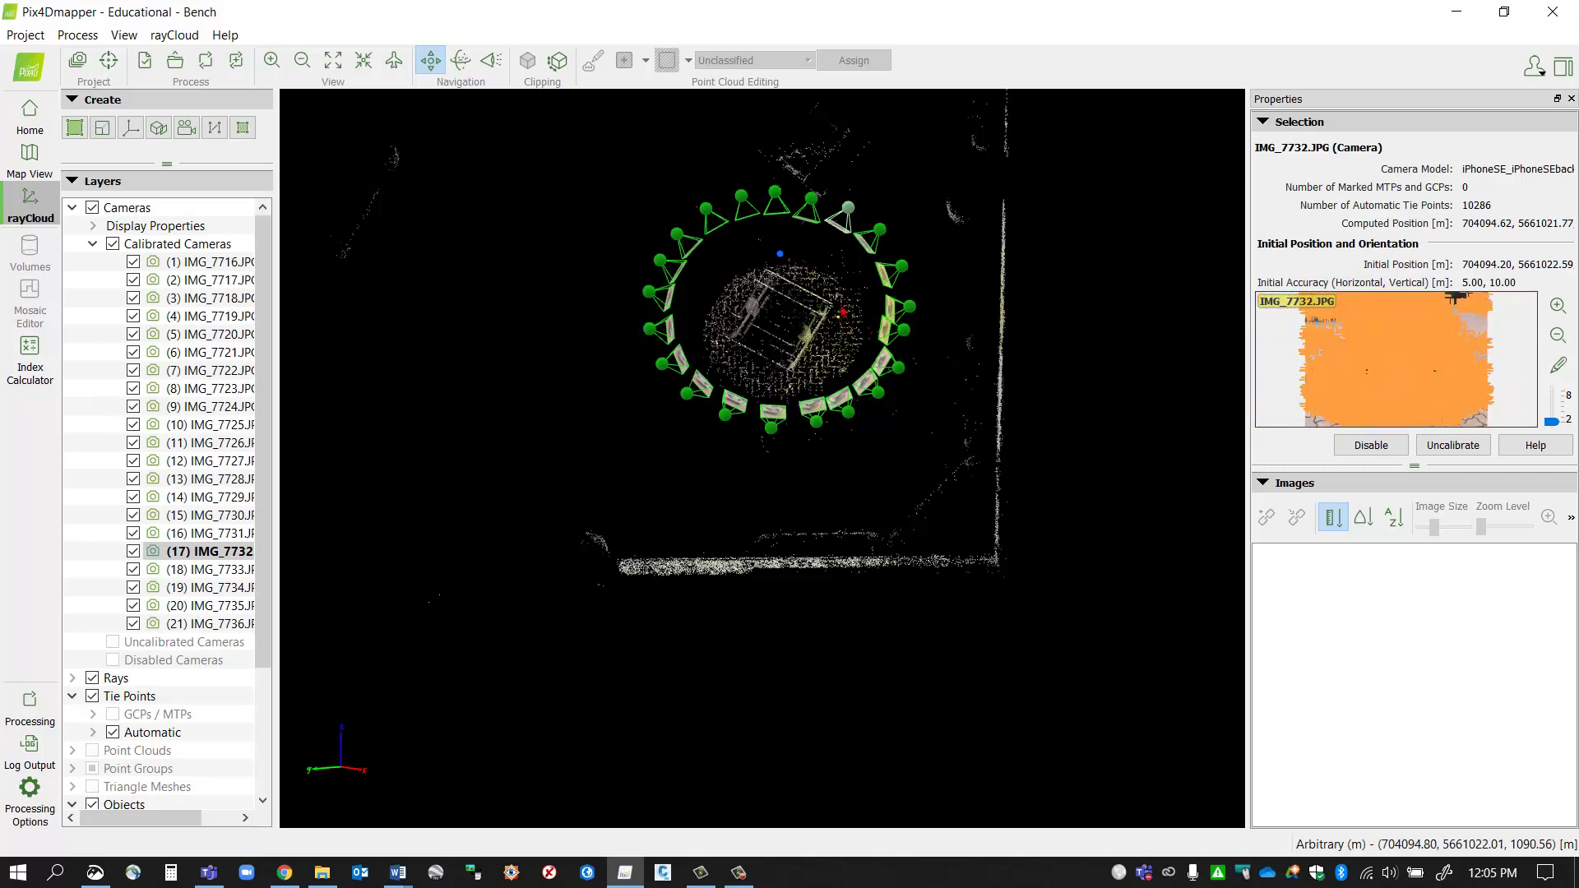
click(806, 195)
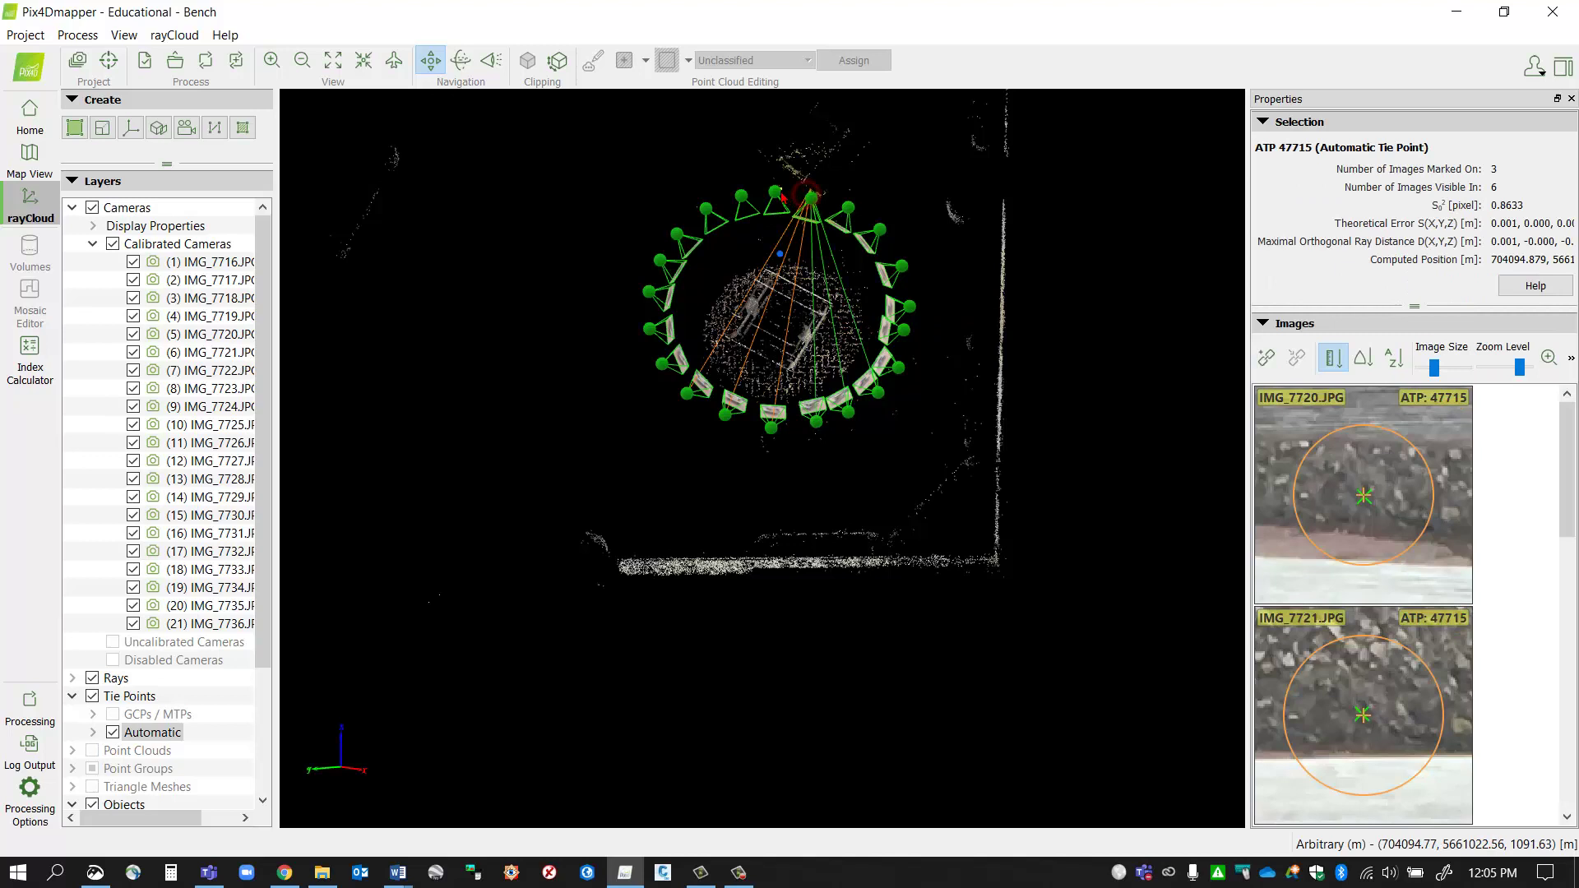
click(769, 196)
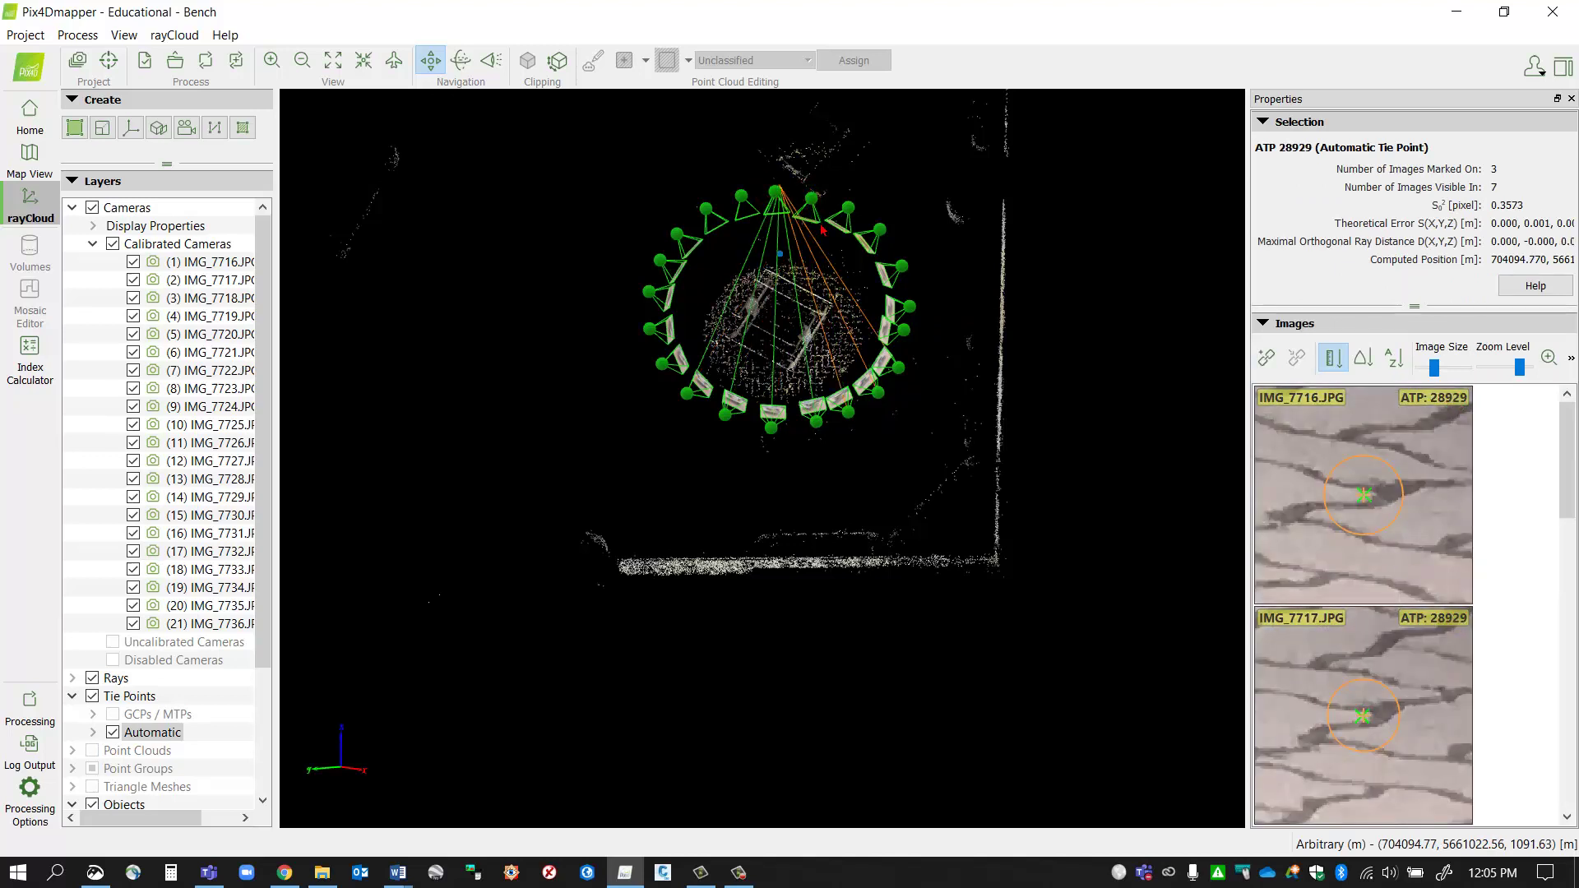
scroll(812, 270, down, 5)
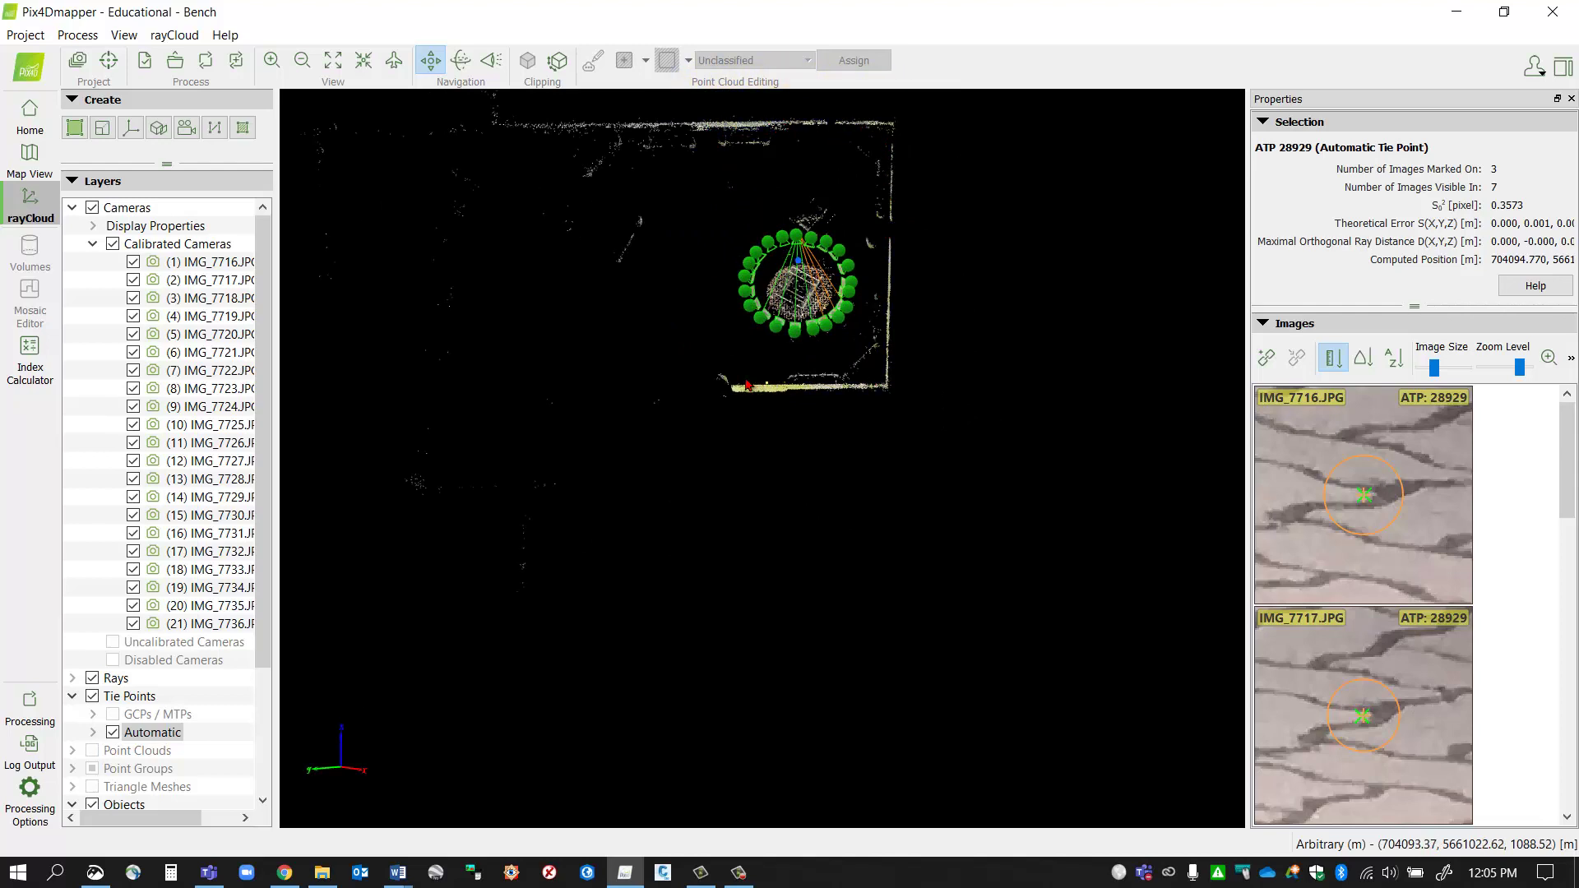
- Recenter and zoom in on the camera ring, orbiting to look straight down on it
right_drag(667, 254, 727, 418)
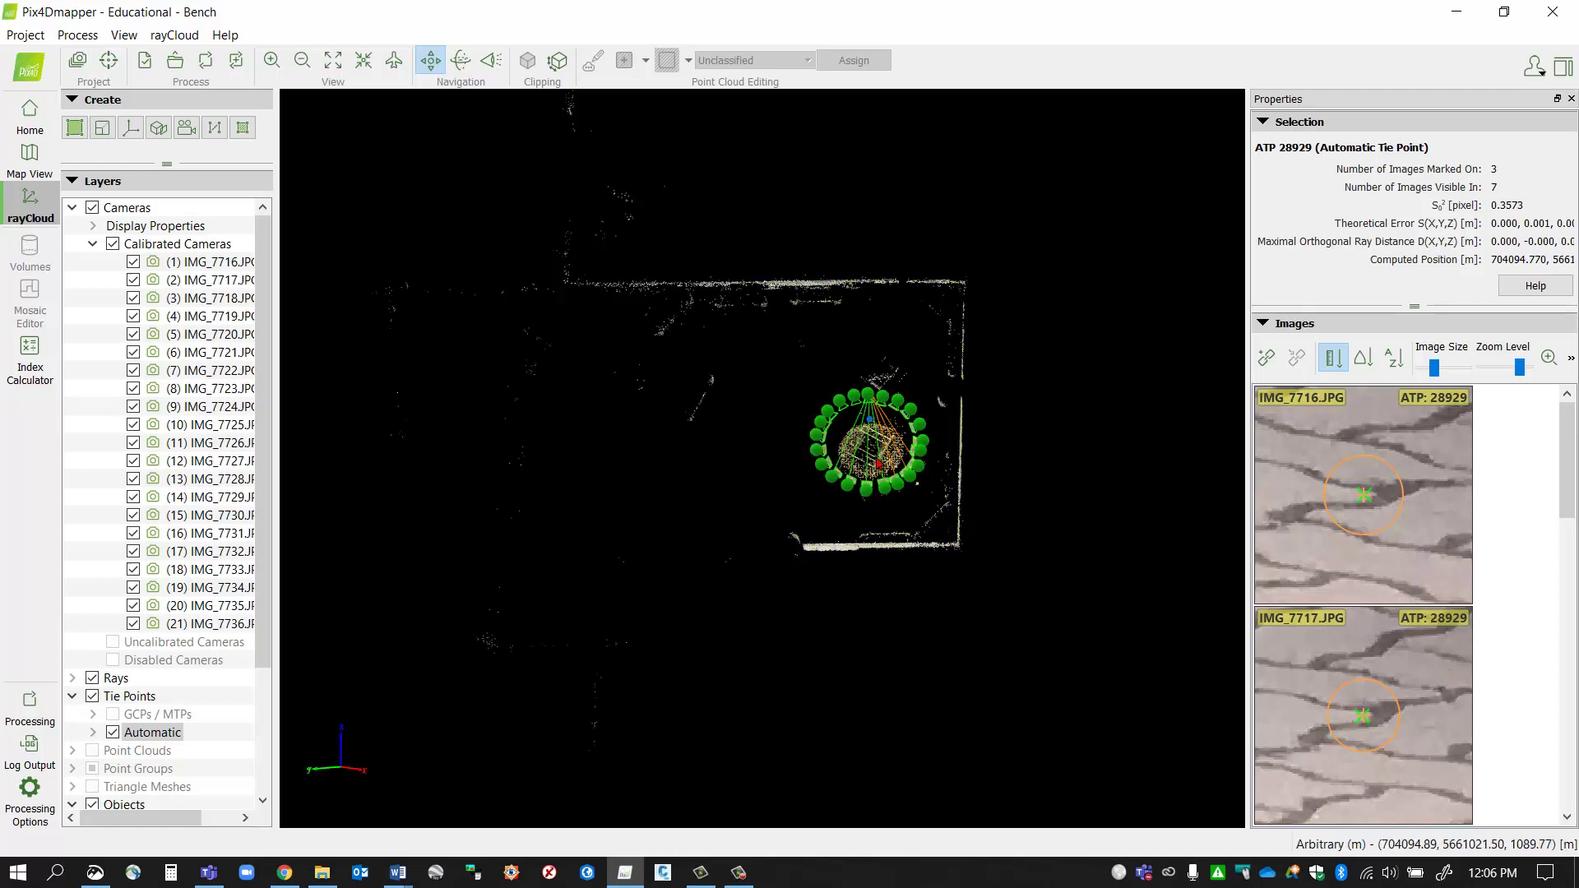
scroll(867, 434, up, 3)
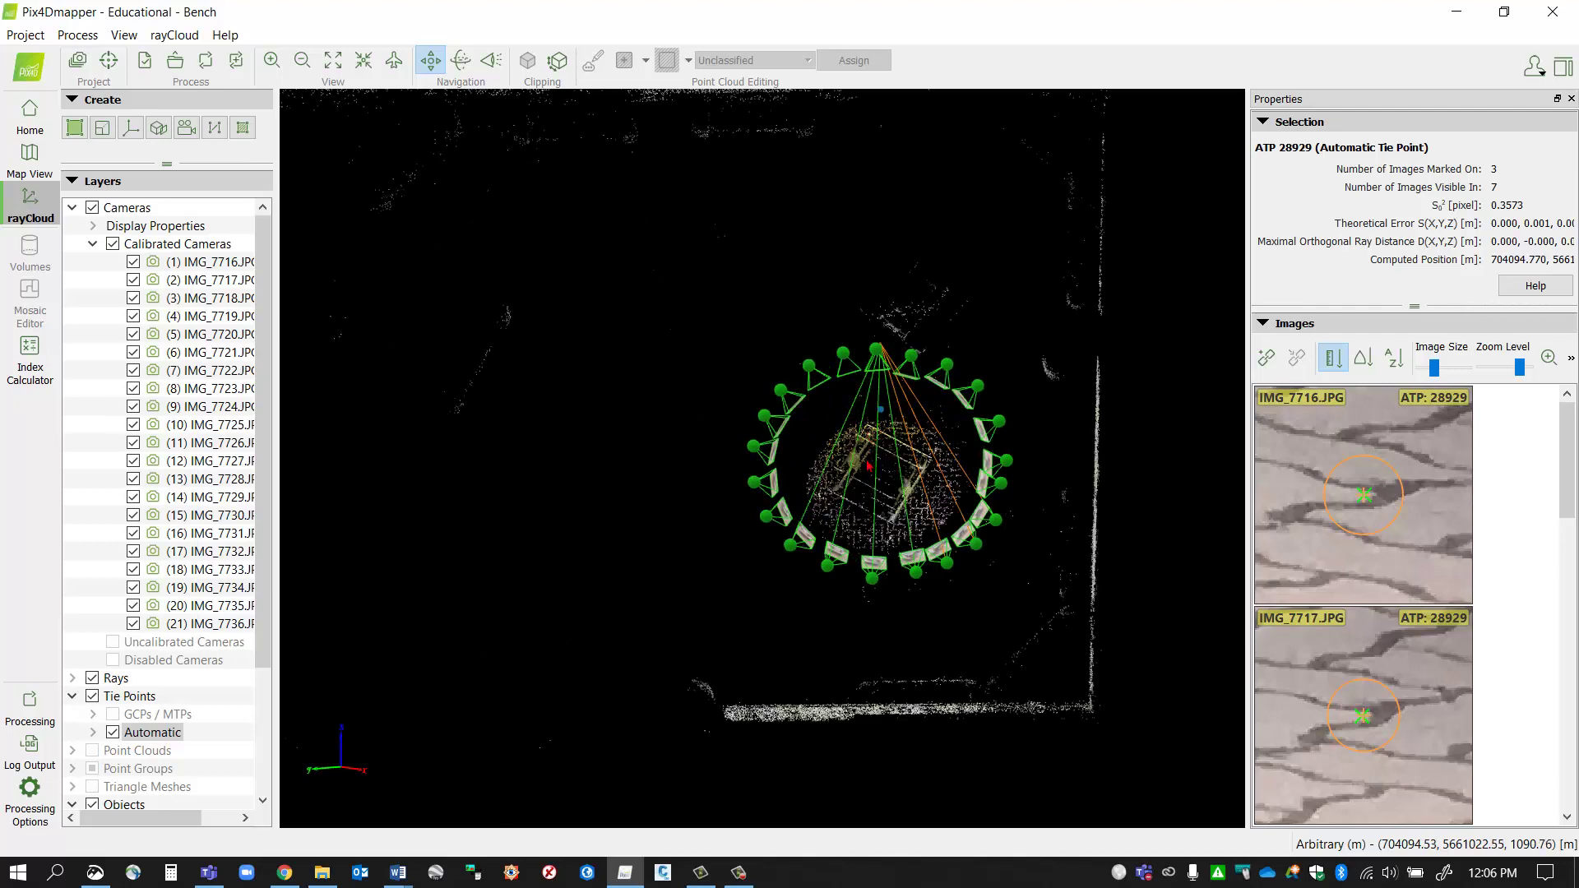
scroll(868, 465, up, 3)
drag(865, 489, 714, 418)
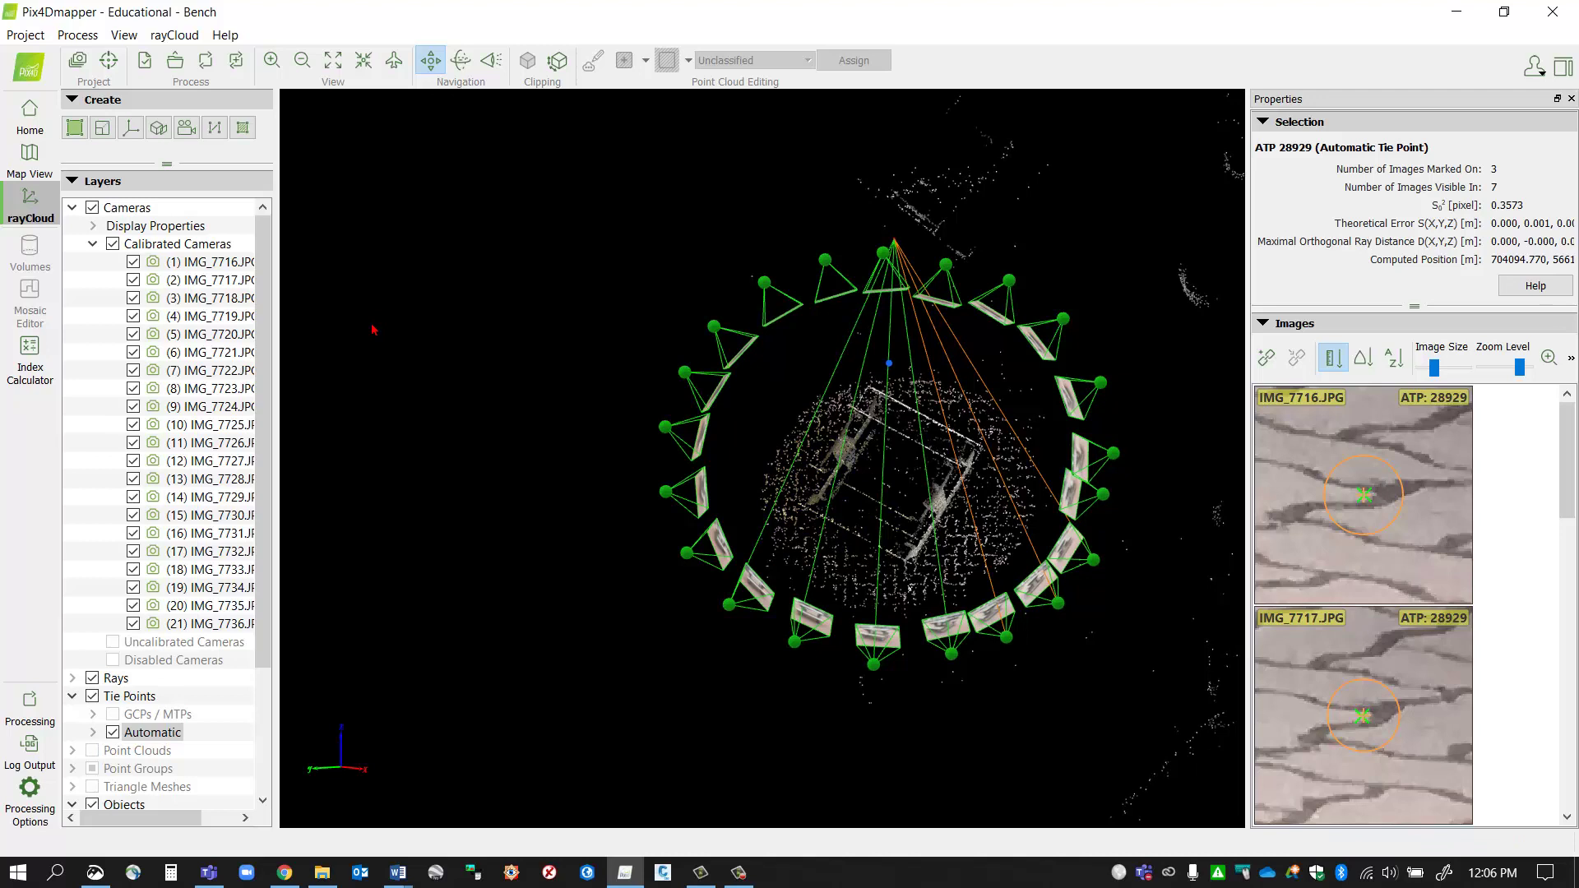
- Start a new processing area and place corners above and along the right side of the ring
click(37, 208)
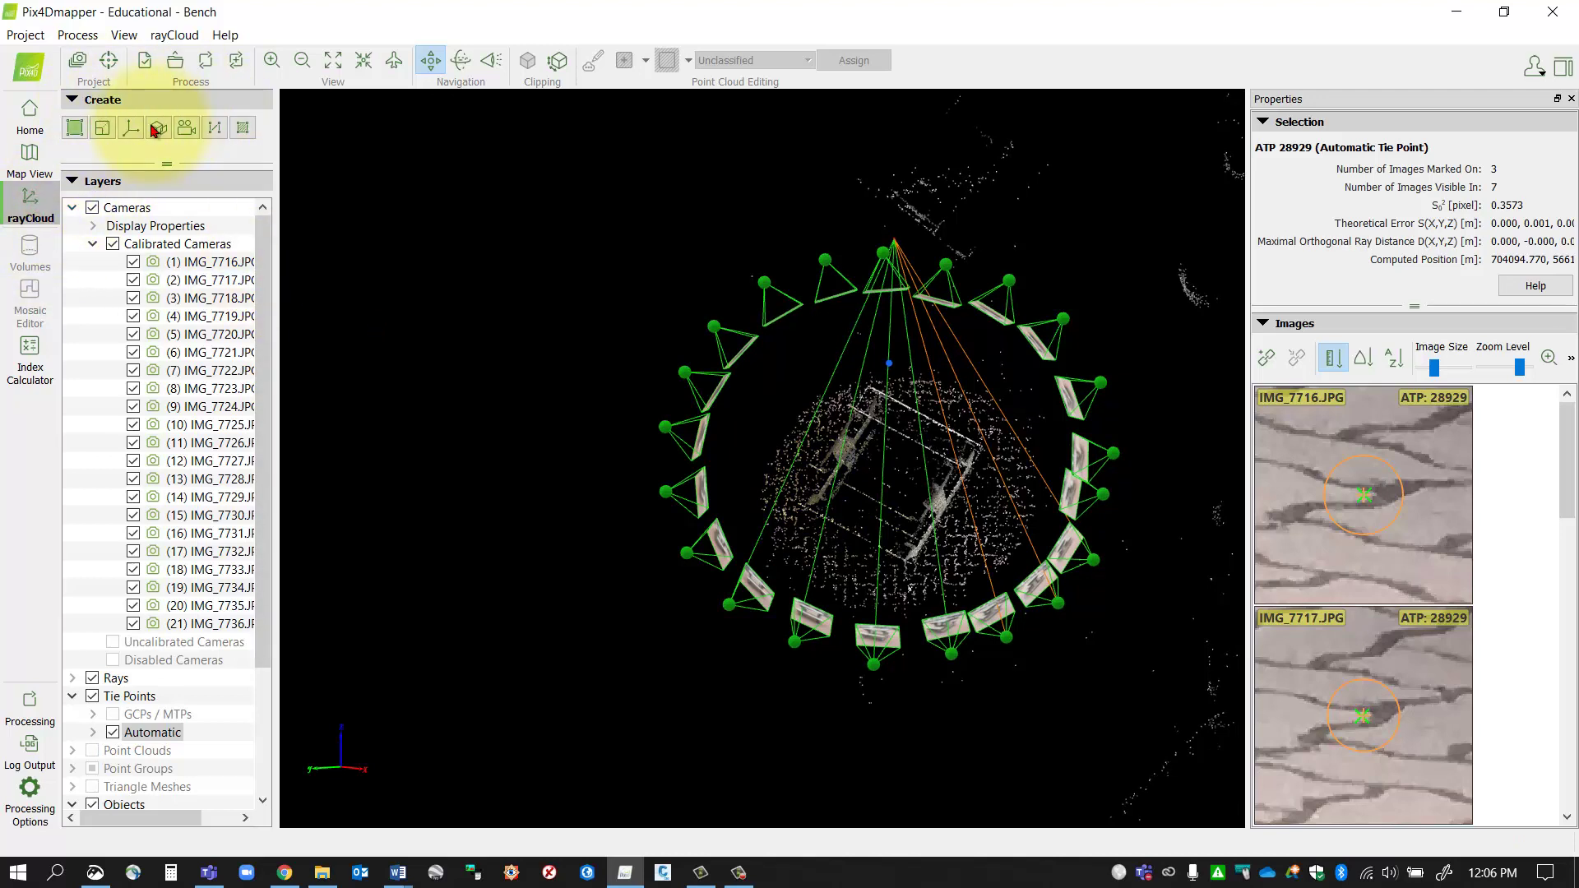
click(74, 129)
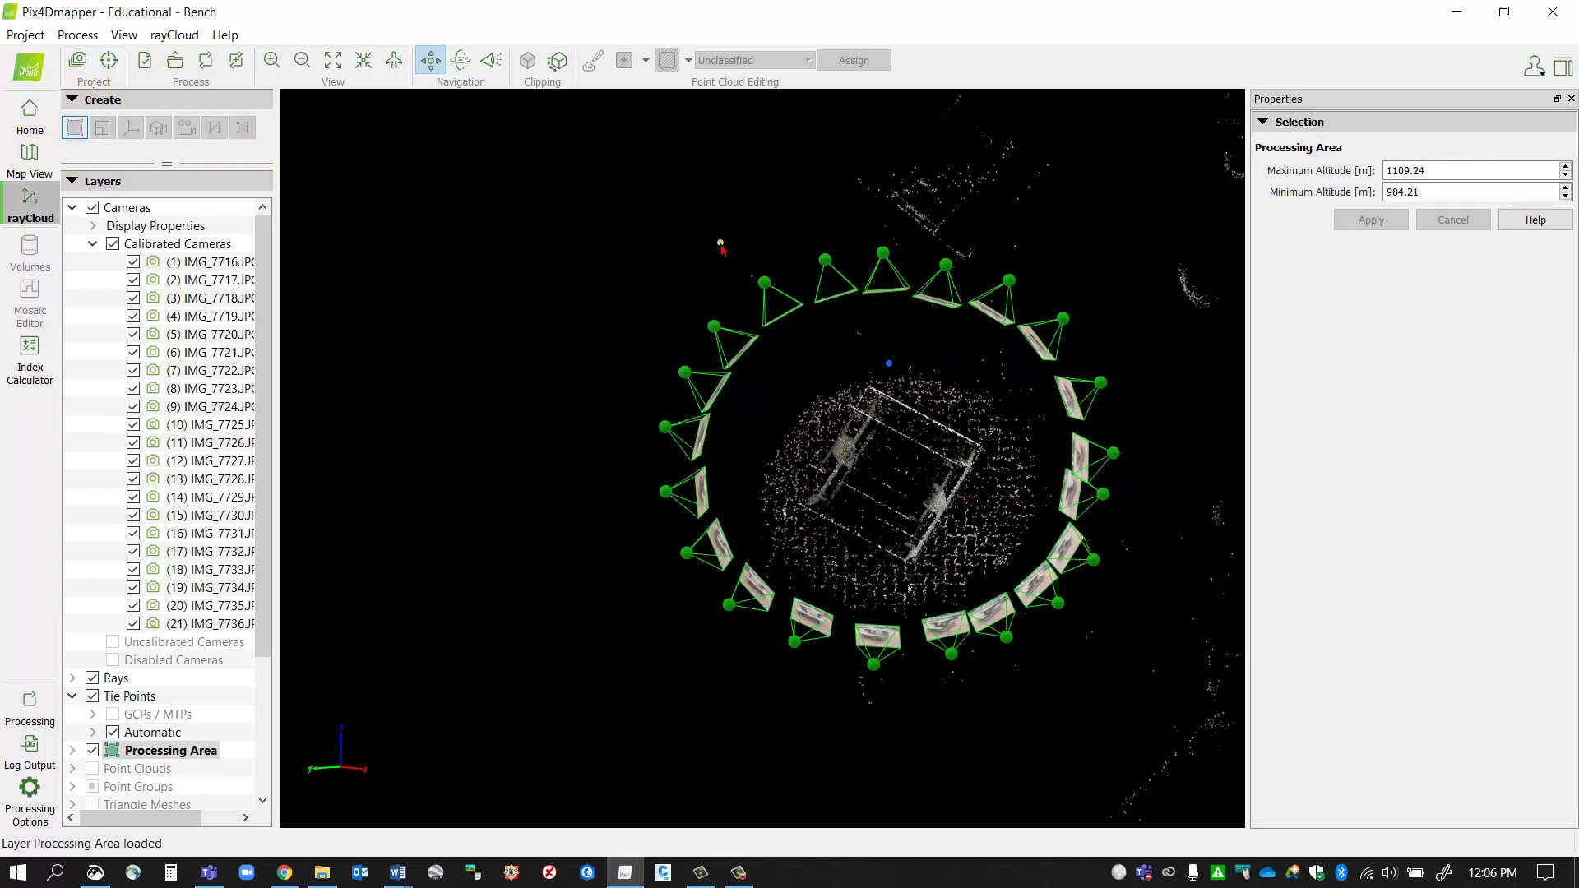
click(874, 191)
click(1036, 224)
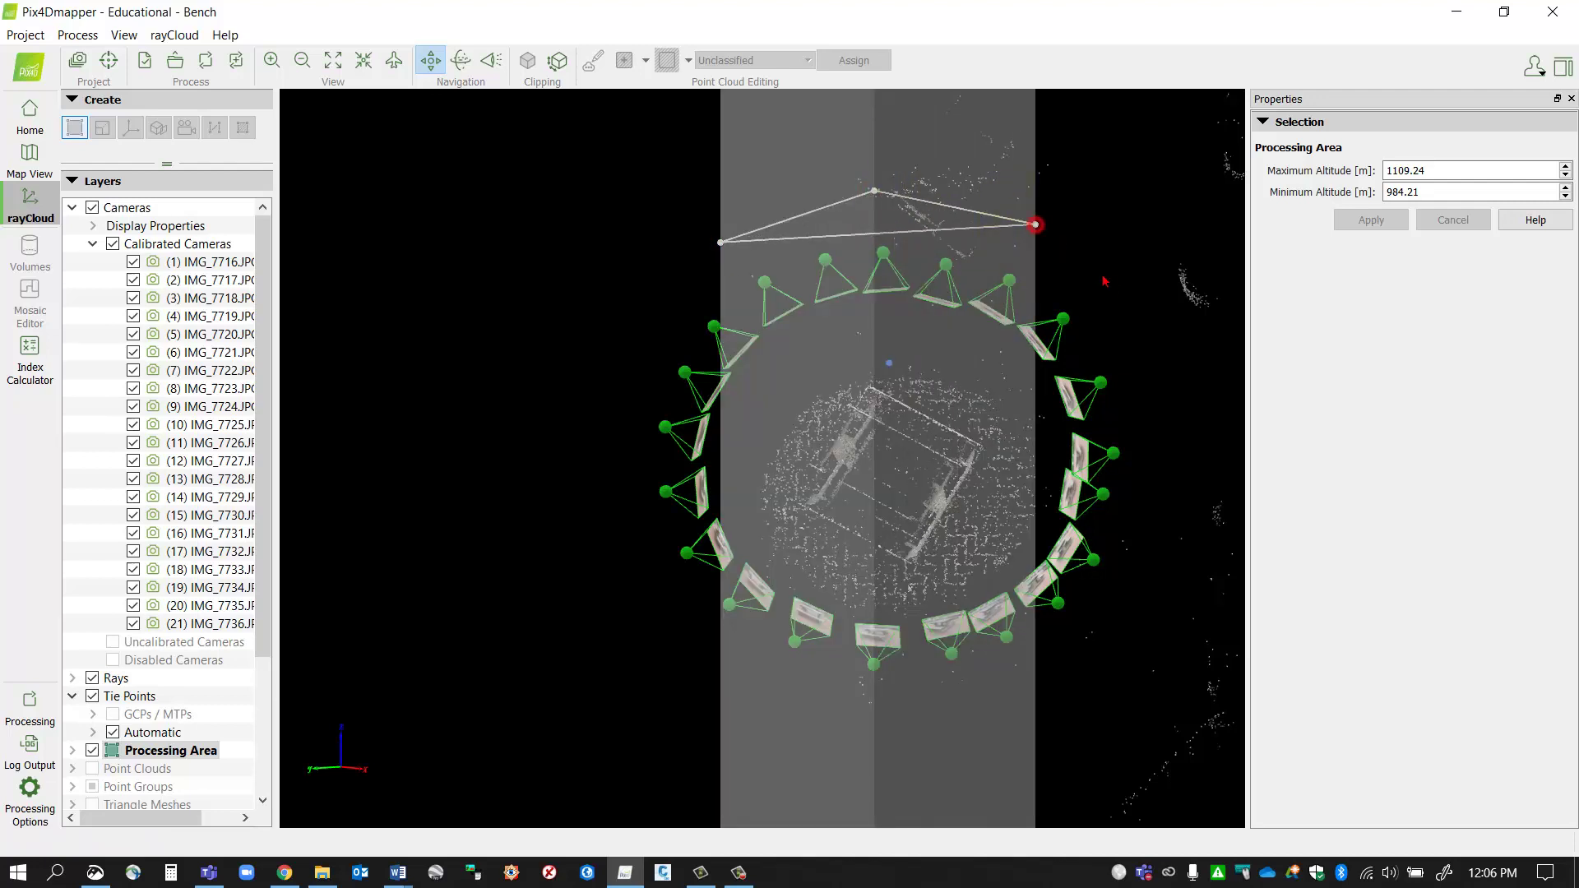
click(1136, 311)
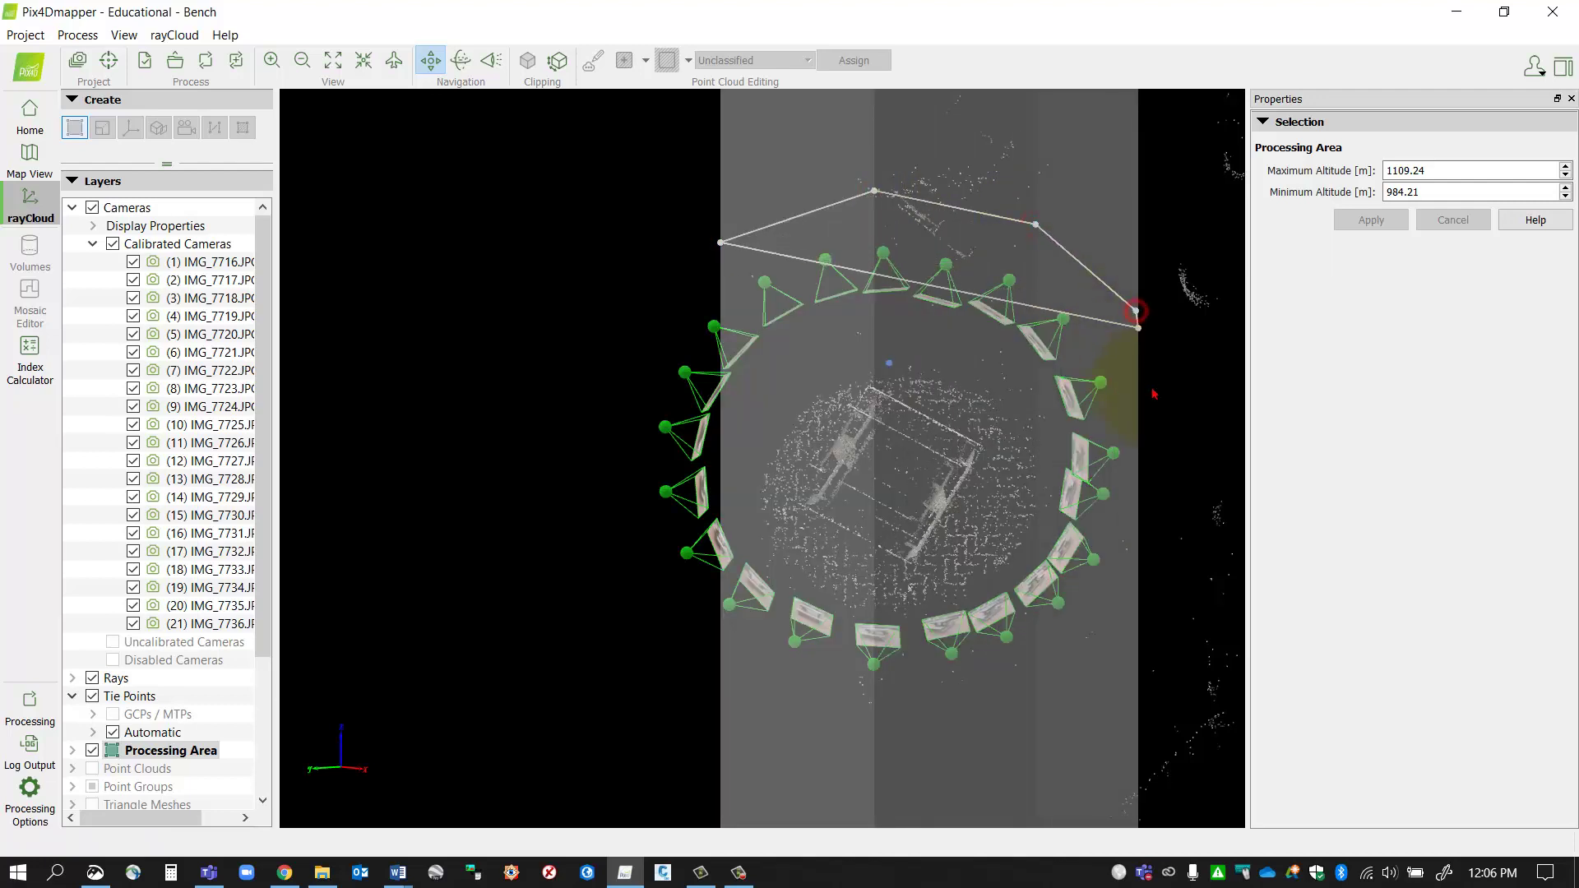
click(1160, 444)
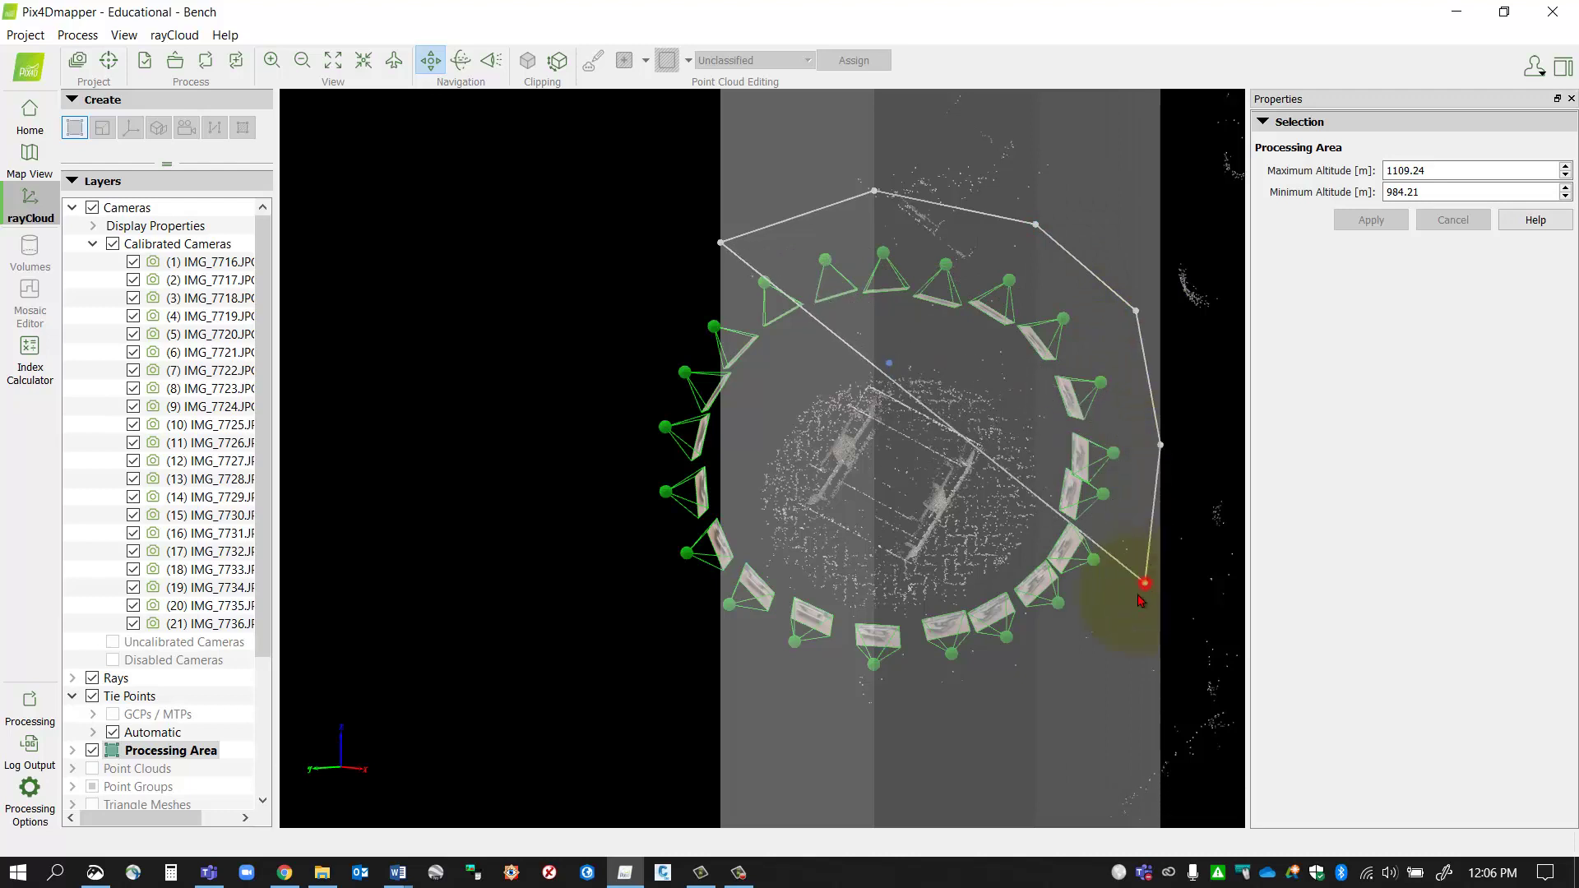
- Place the remaining corners around the bottom and left of the ring, ending near the start
click(1144, 584)
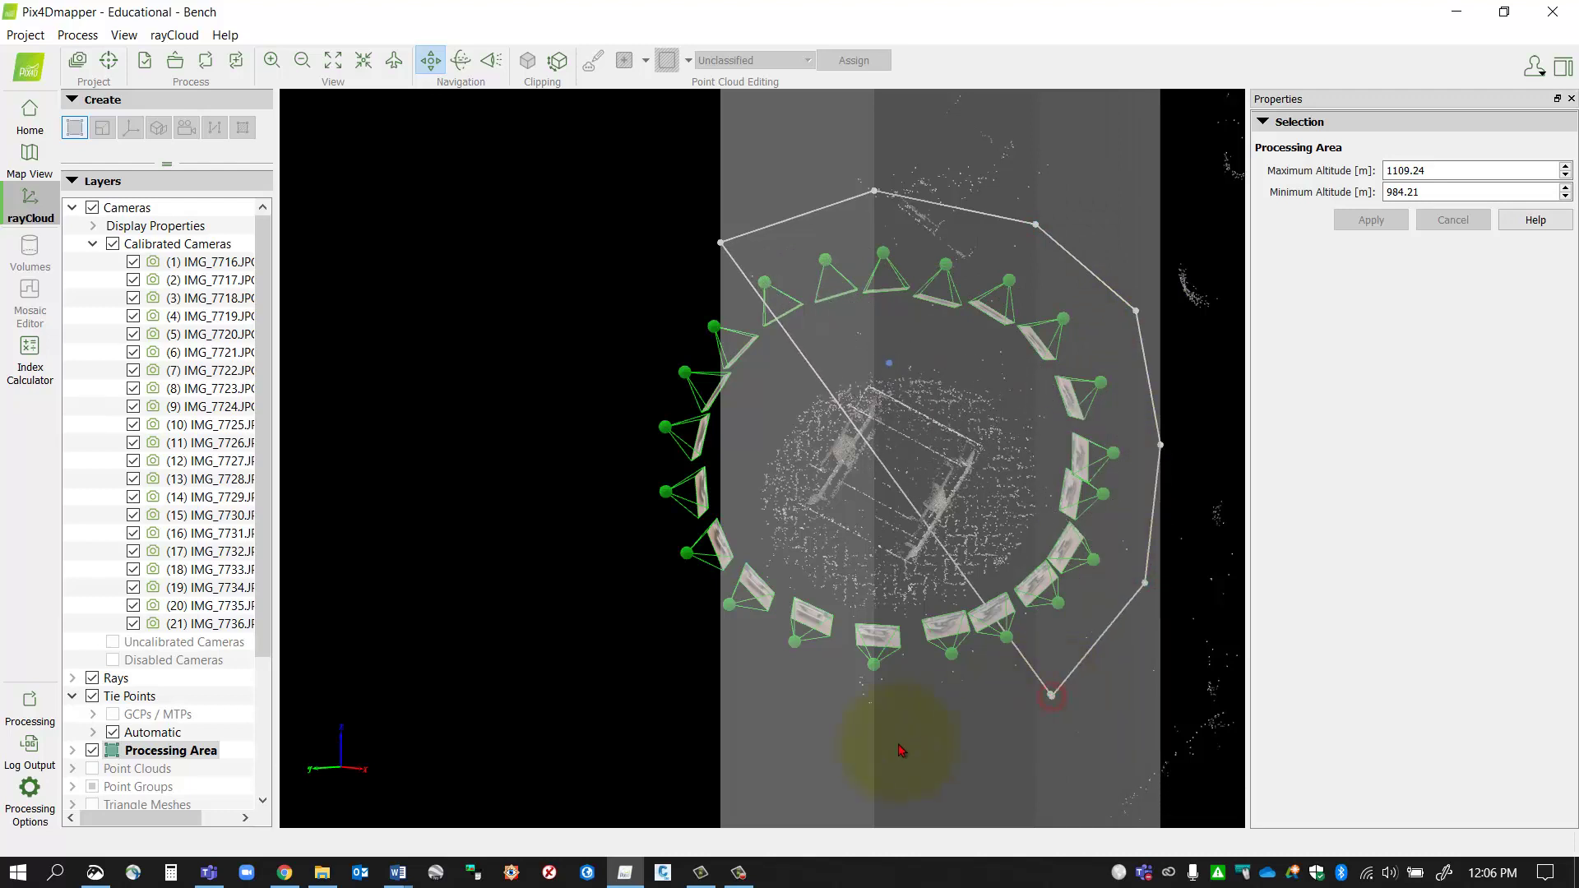
click(865, 749)
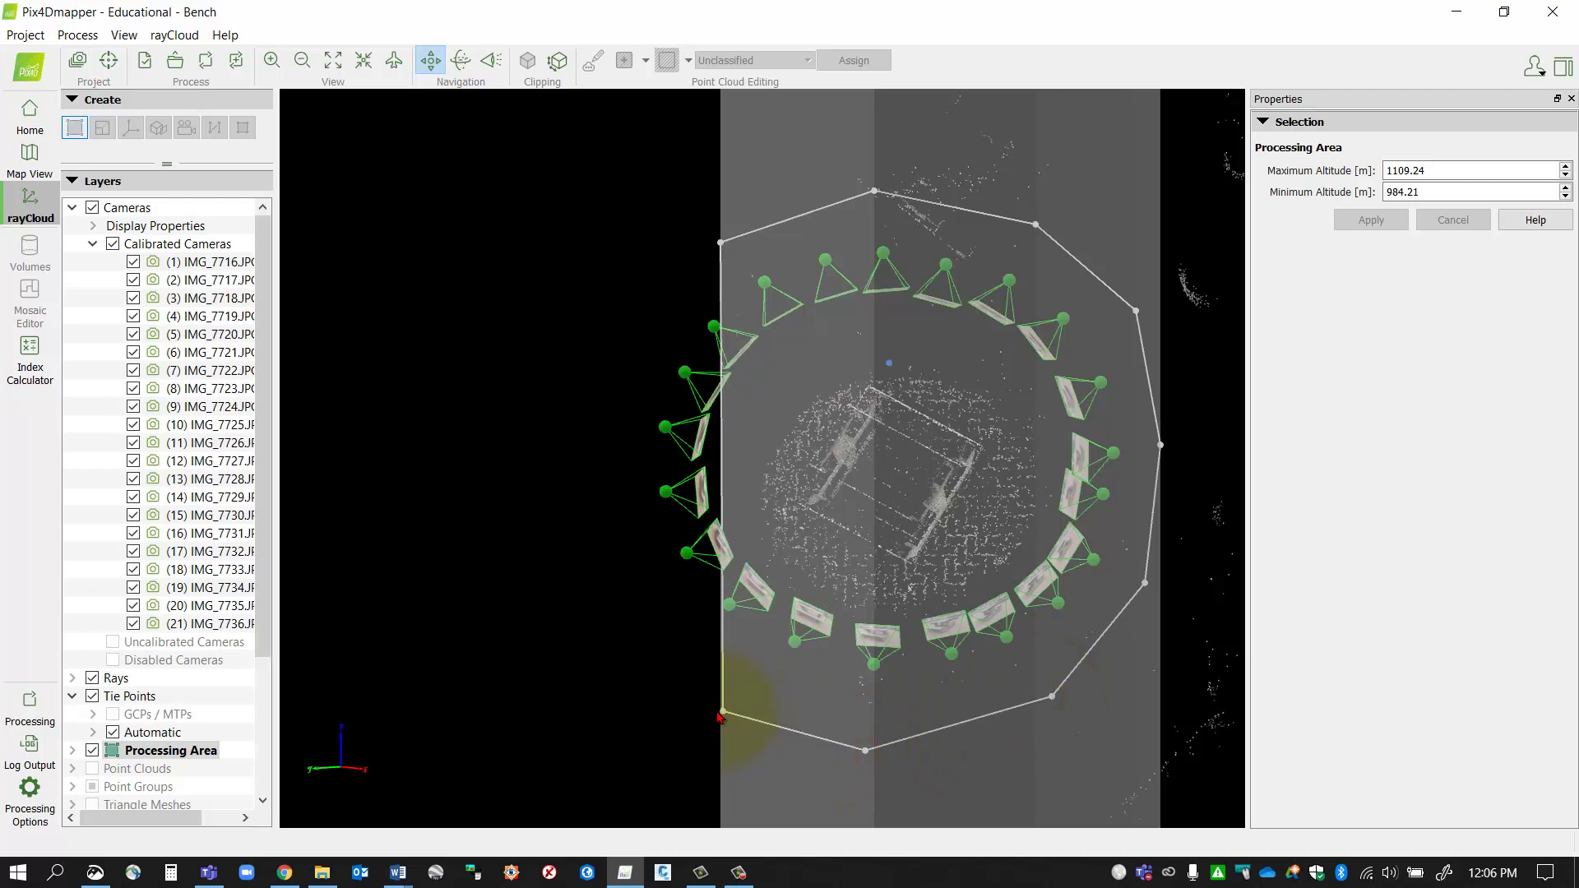
click(718, 713)
click(617, 559)
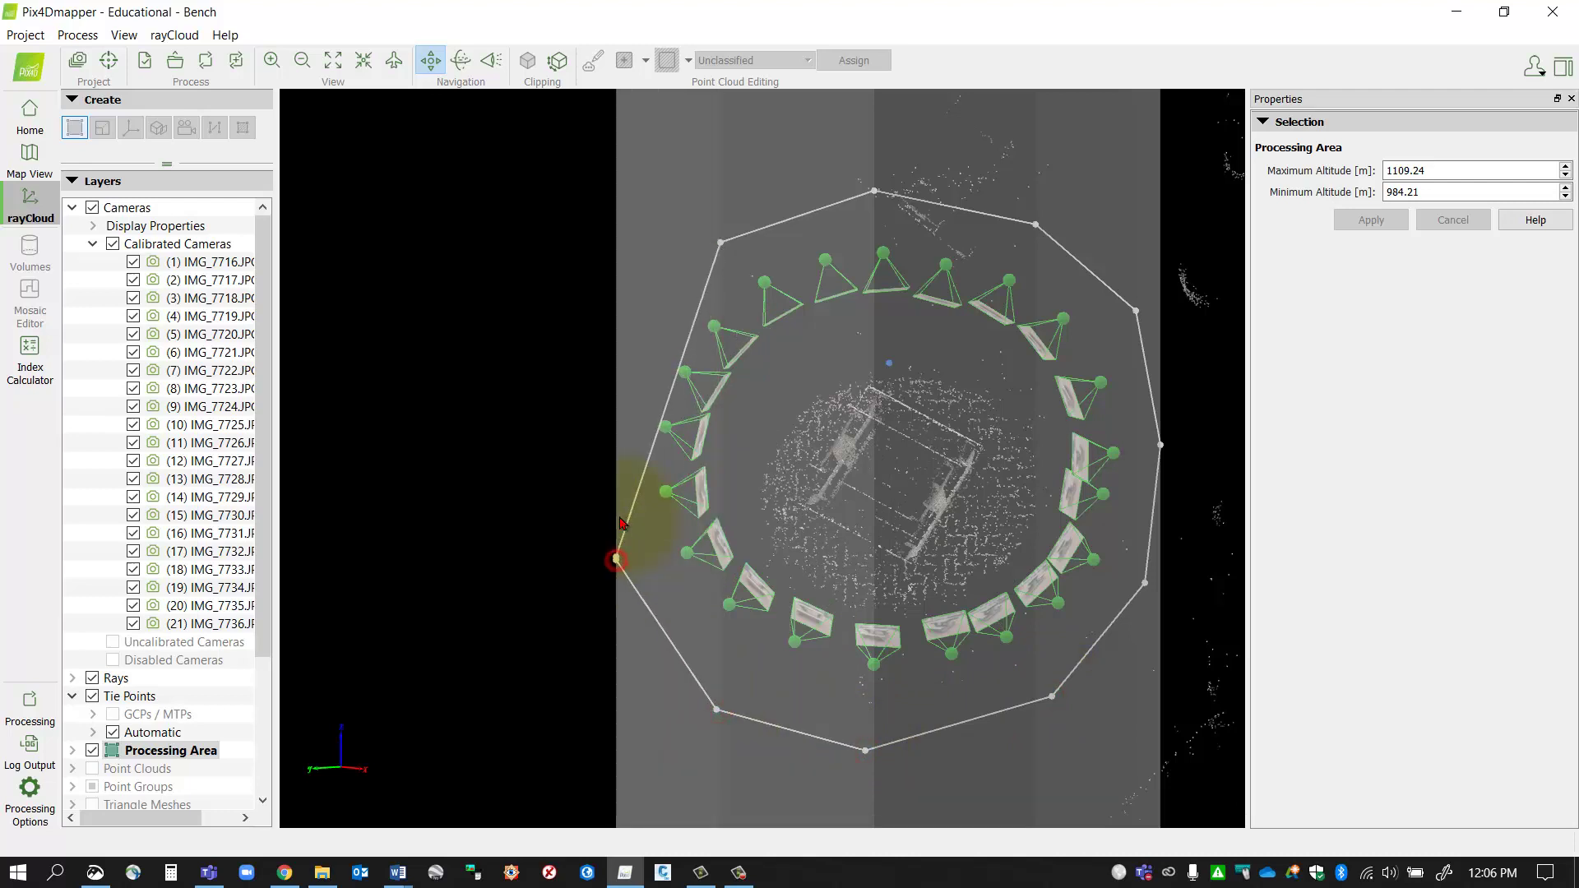
click(592, 387)
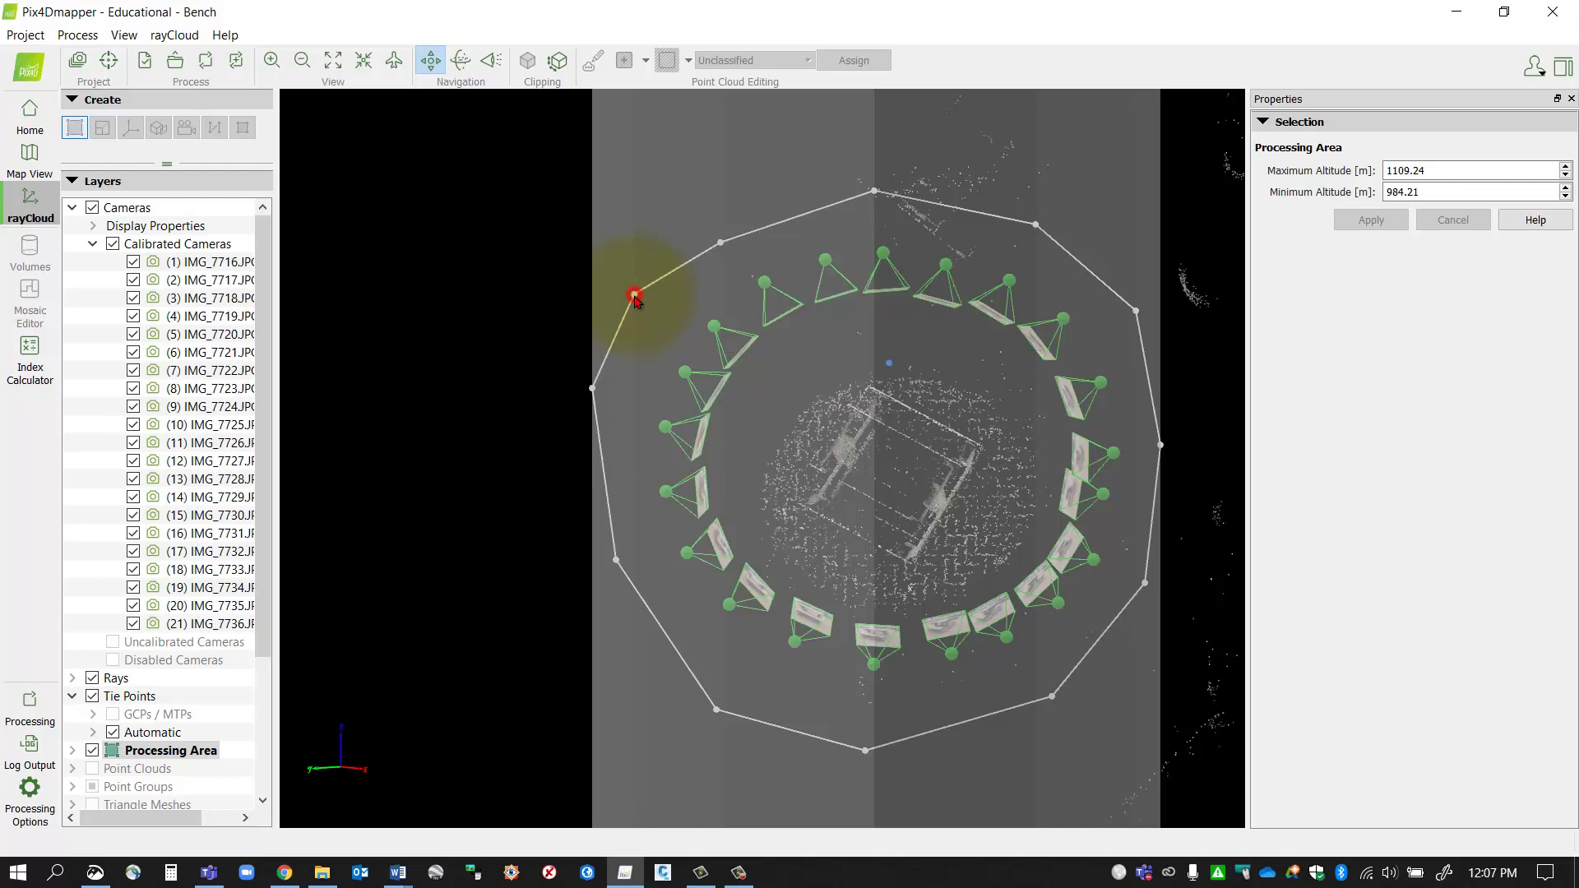
click(634, 295)
click(651, 280)
- Finish the processing-area polygon and orbit out to check that it encloses the camera ring
right_click(651, 282)
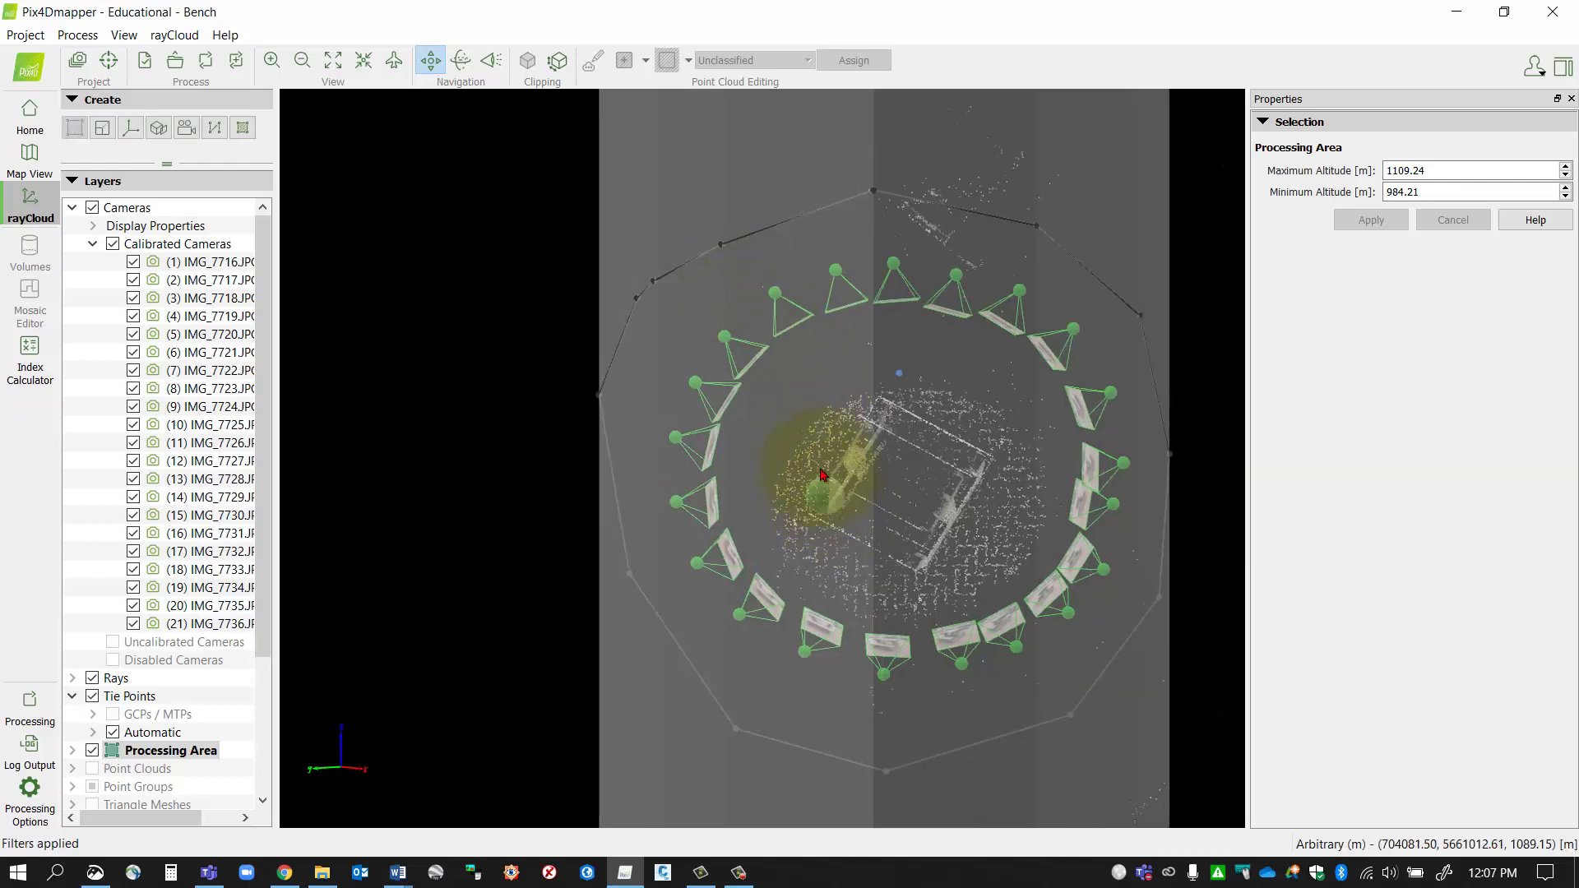
drag(820, 475, 907, 451)
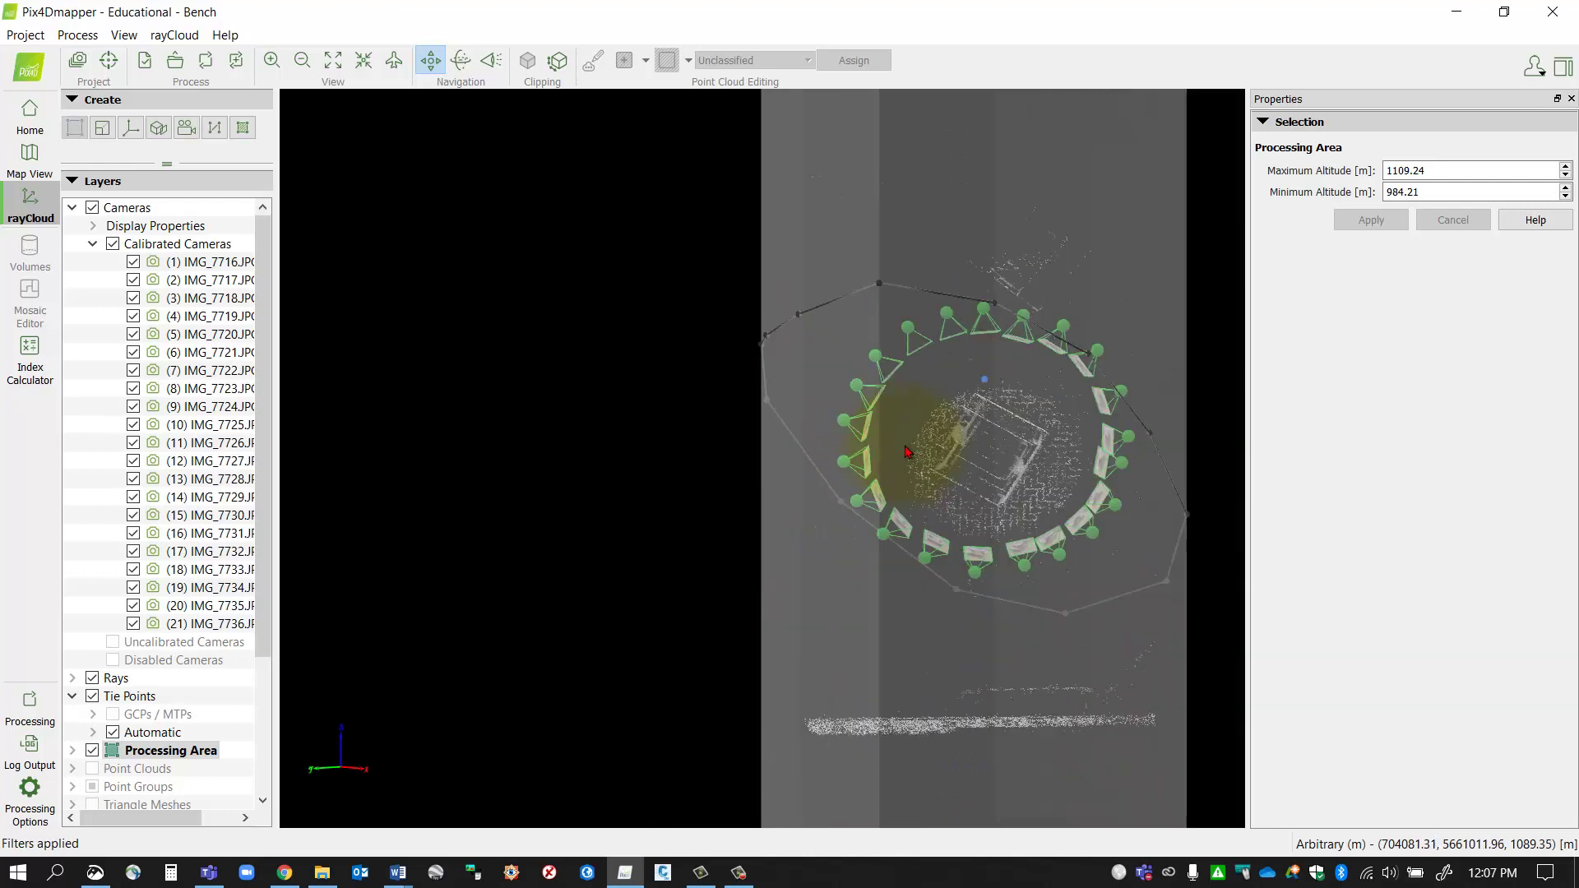
scroll(907, 451, down, 5)
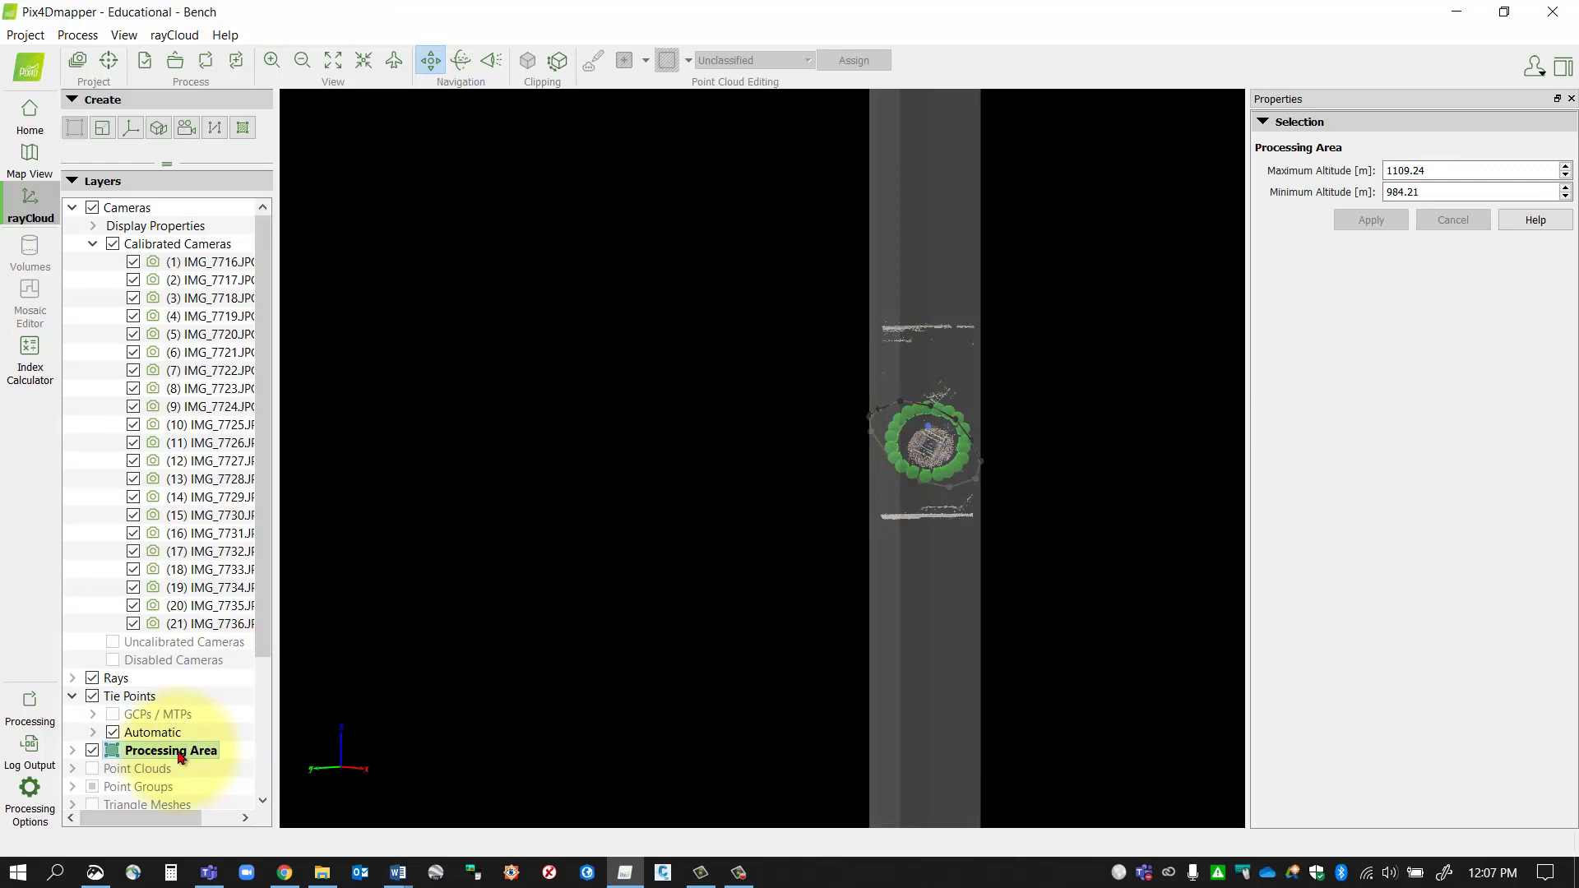
right_click(180, 754)
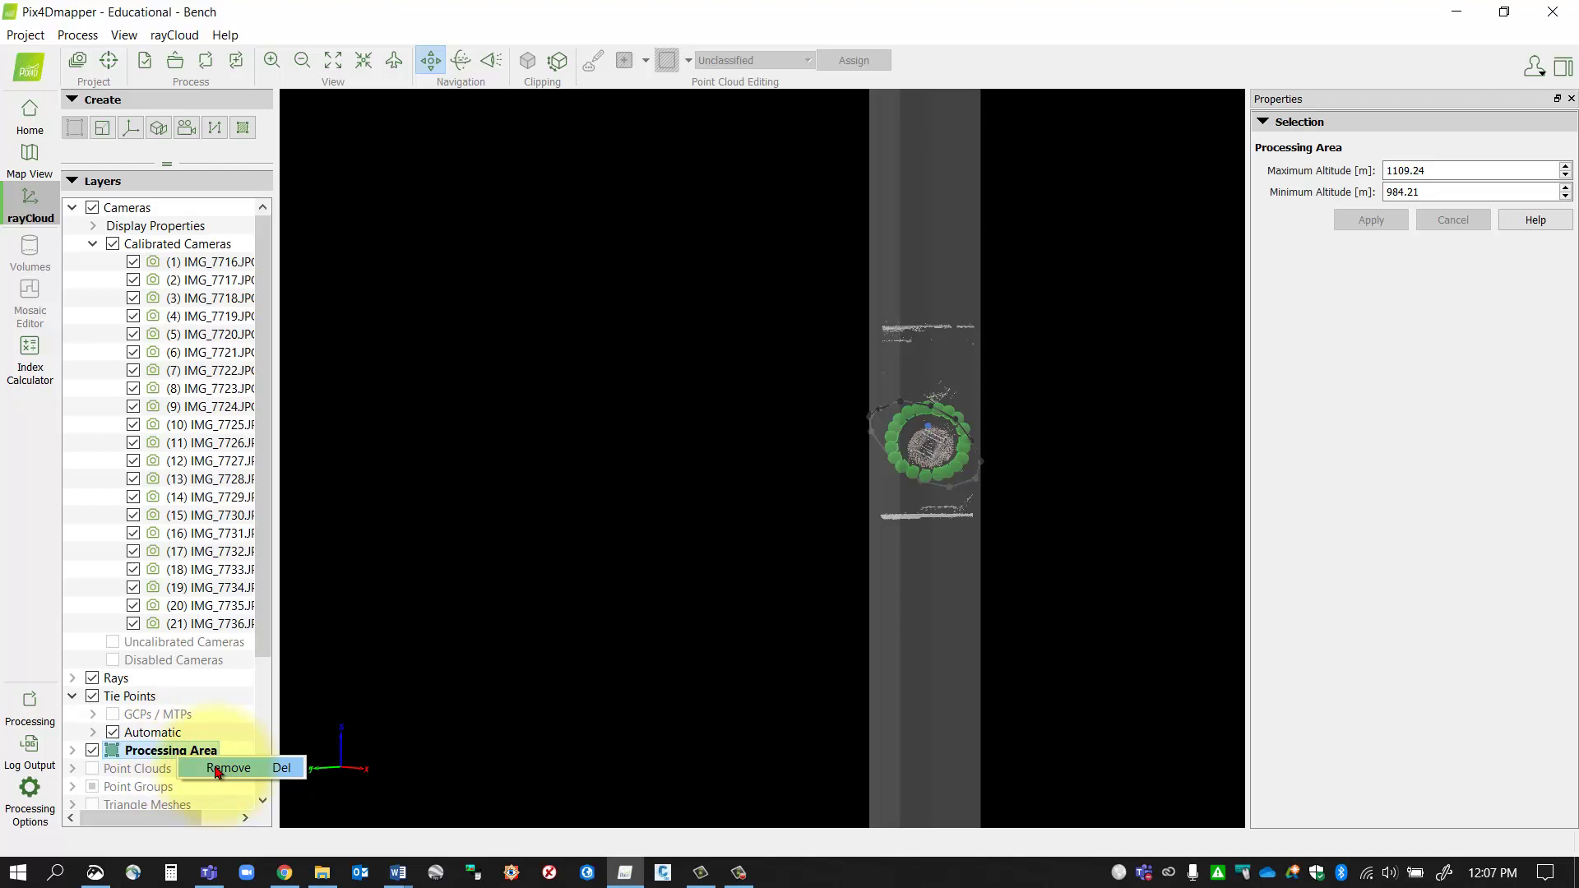
click(92, 750)
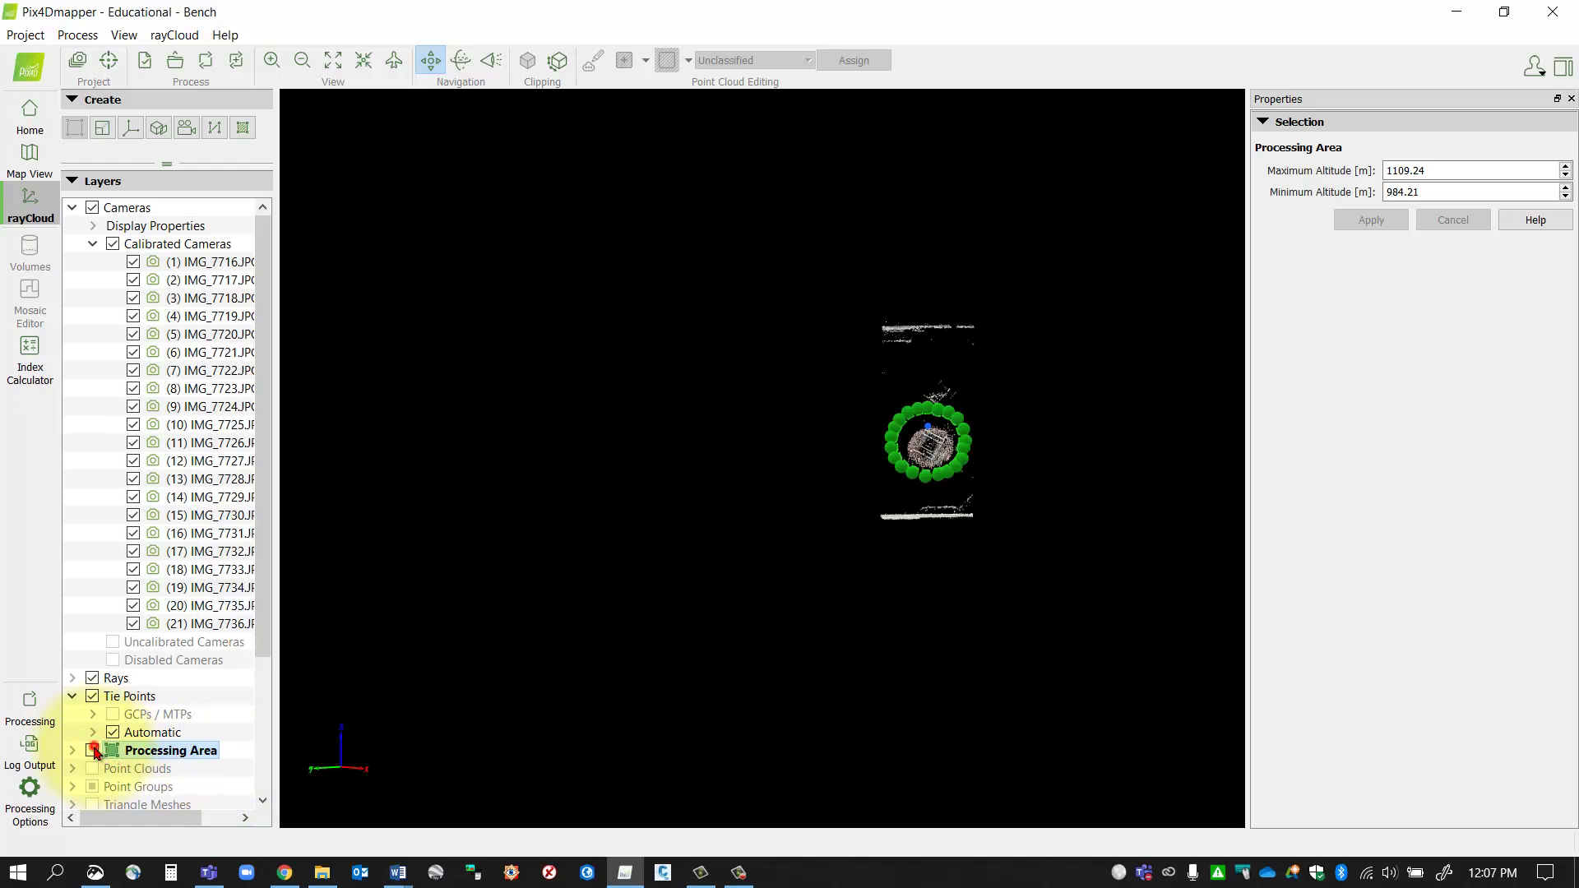
click(92, 750)
scroll(932, 450, up, 5)
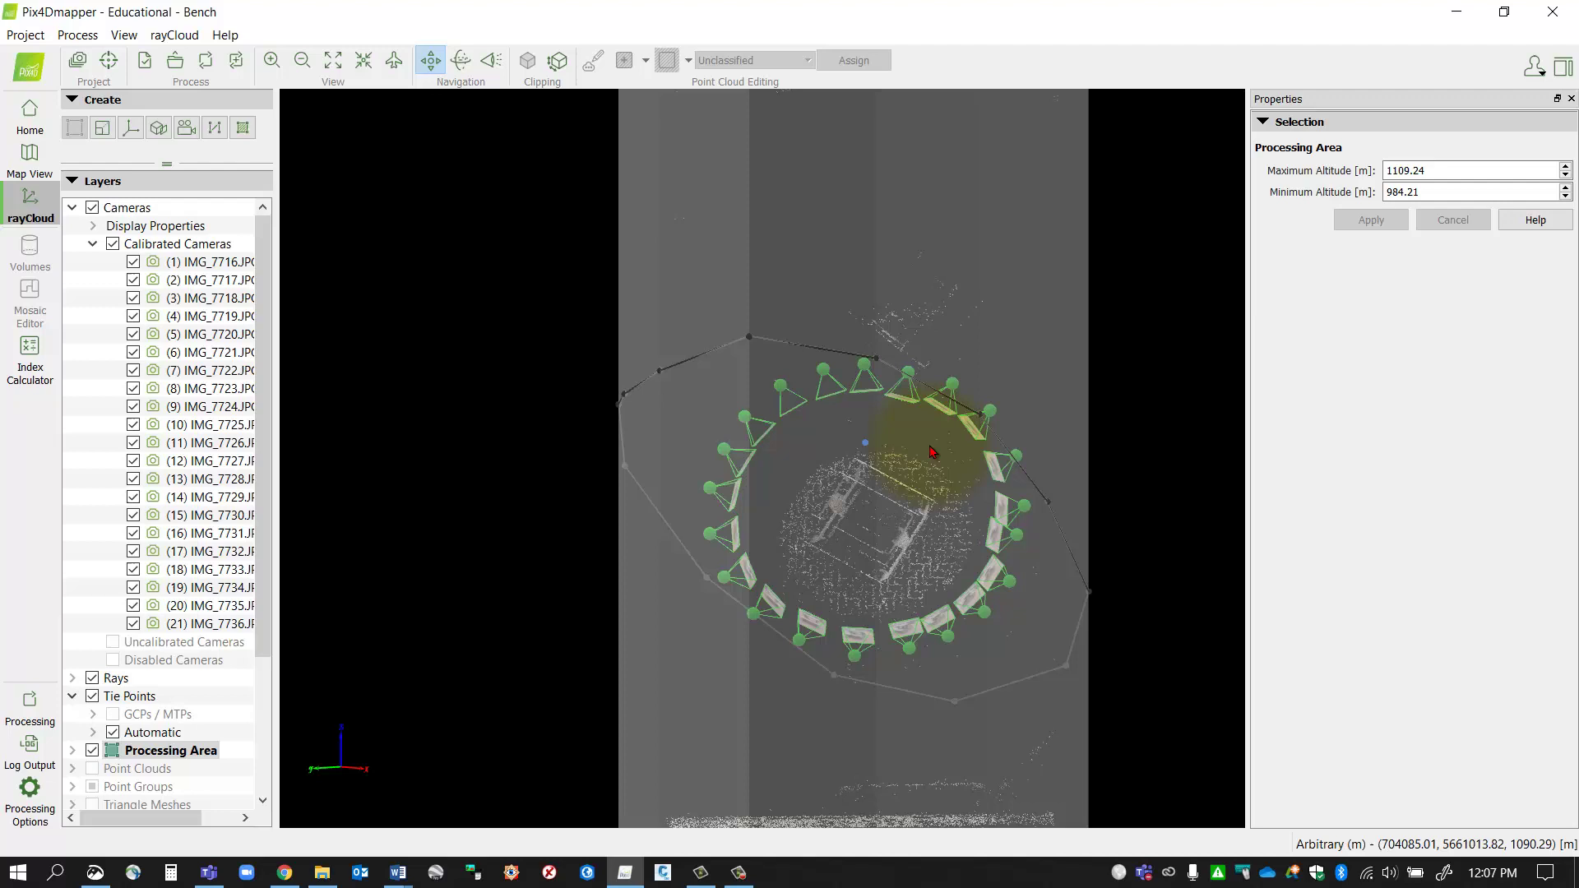
mouse_move(881, 584)
mouse_down()
mouse_move(888, 536)
mouse_move(879, 592)
mouse_up()
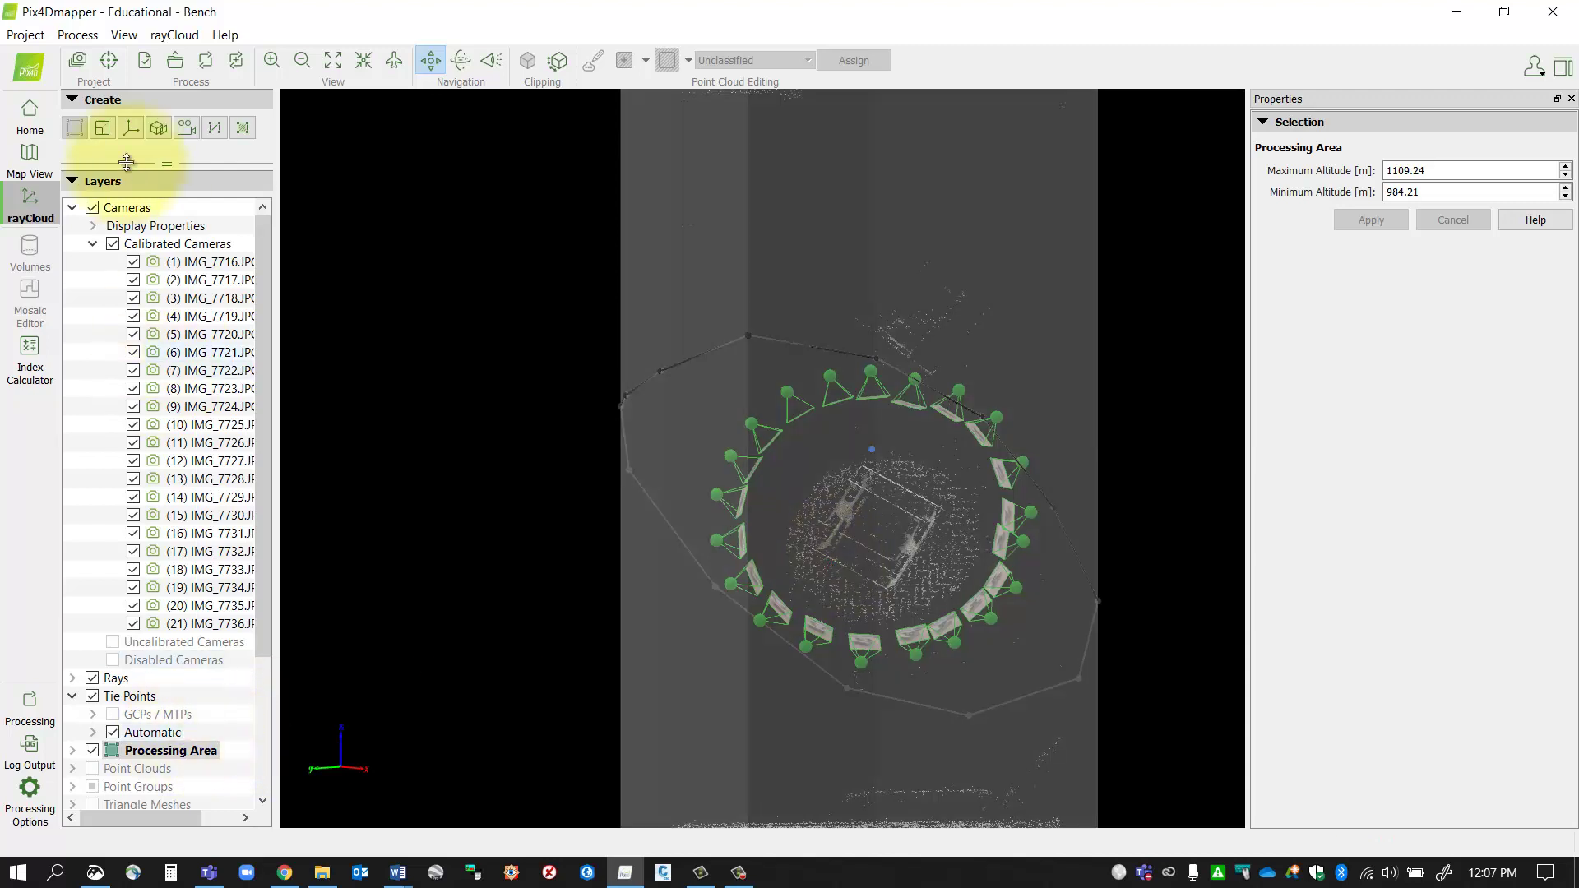
- Save the Bench project from the Project menu
click(25, 35)
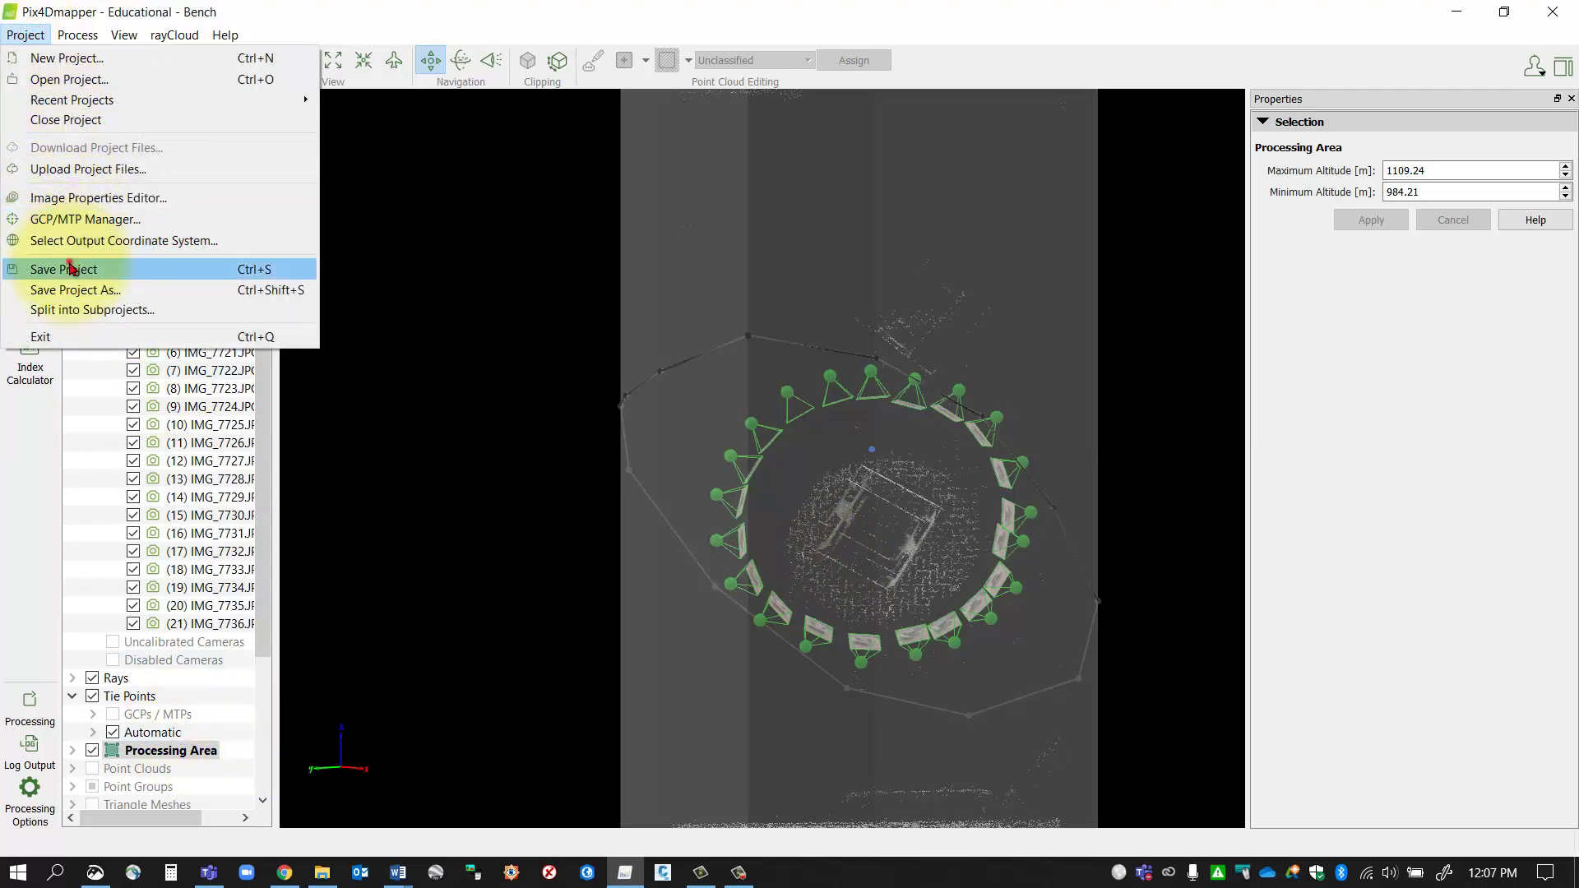
click(71, 269)
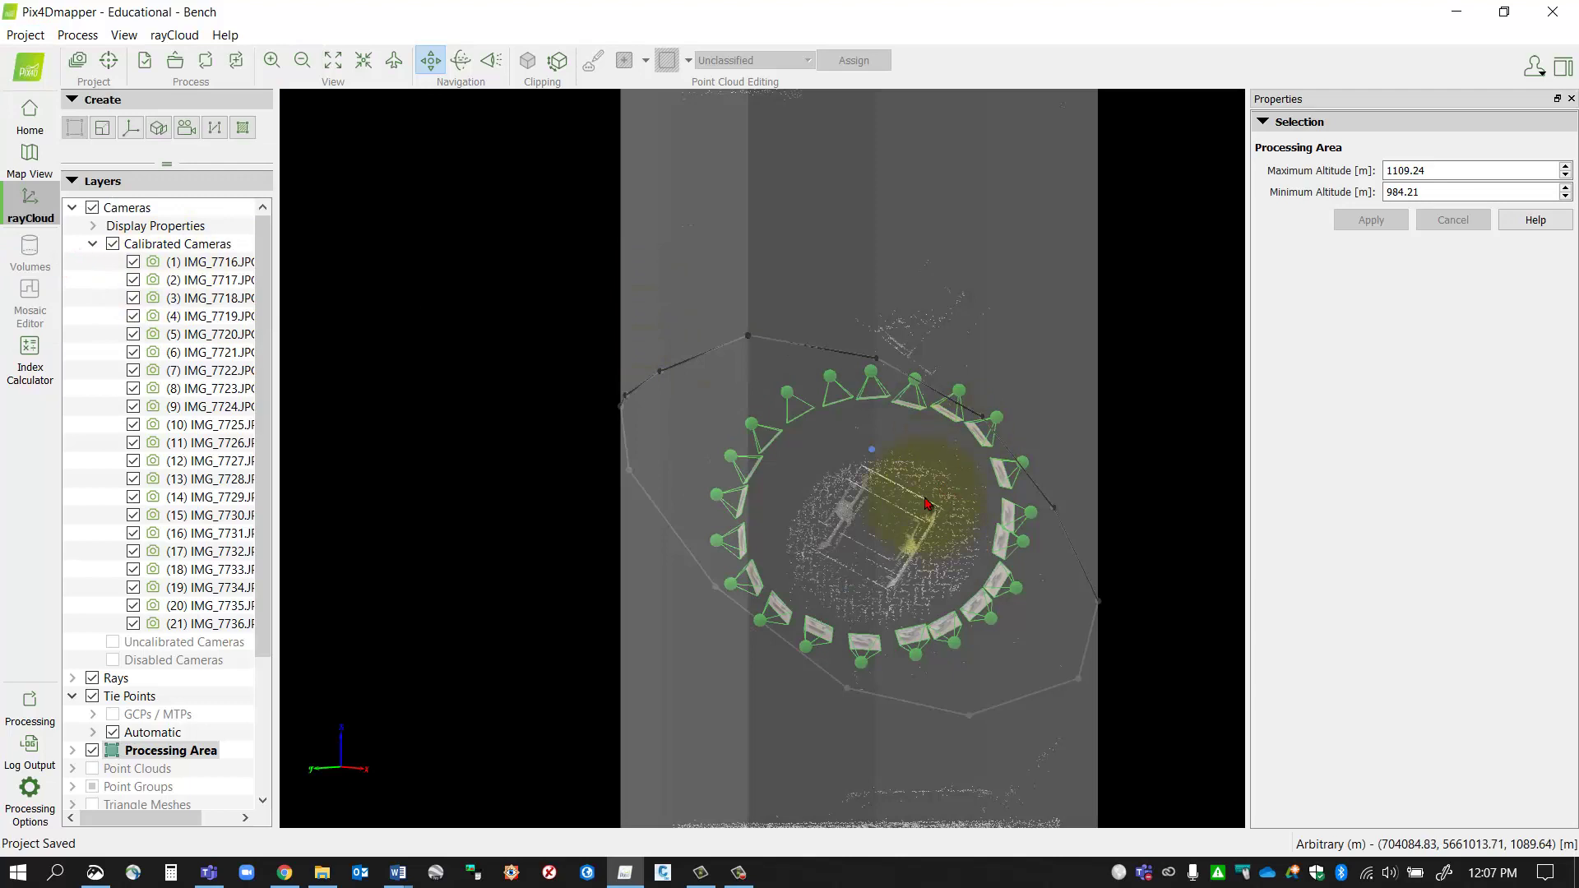